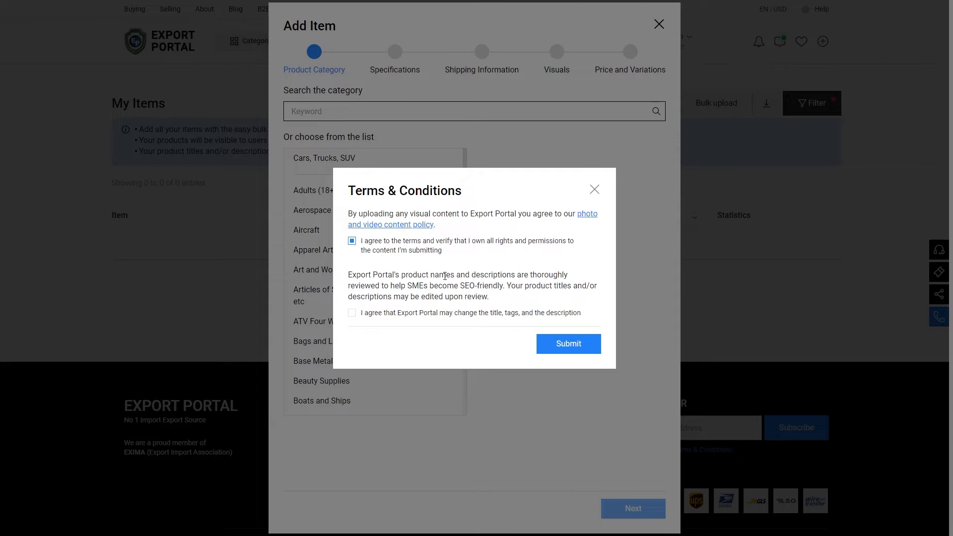
# Step: Agree to both terms checkboxes and submit the Terms & Conditions dialog
pyautogui.click(353, 314)
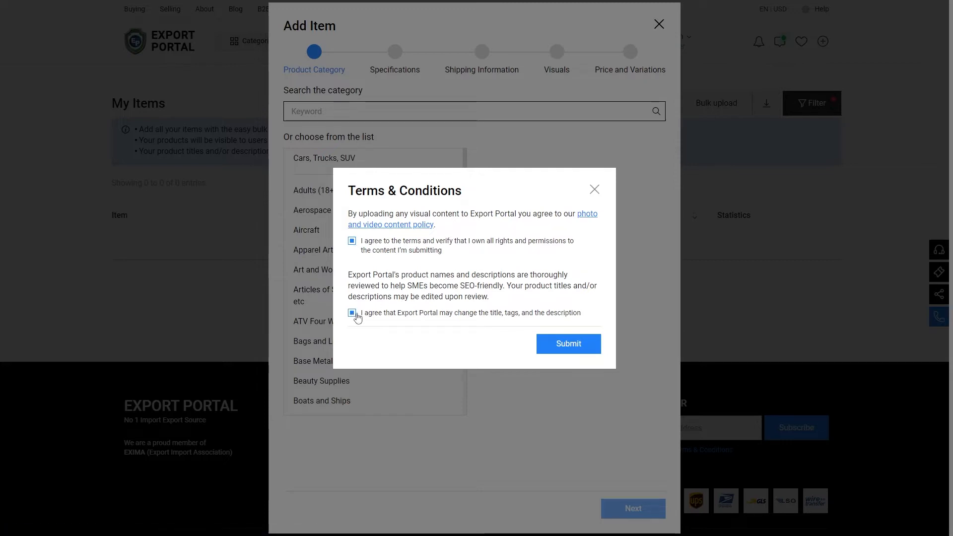
pyautogui.click(571, 345)
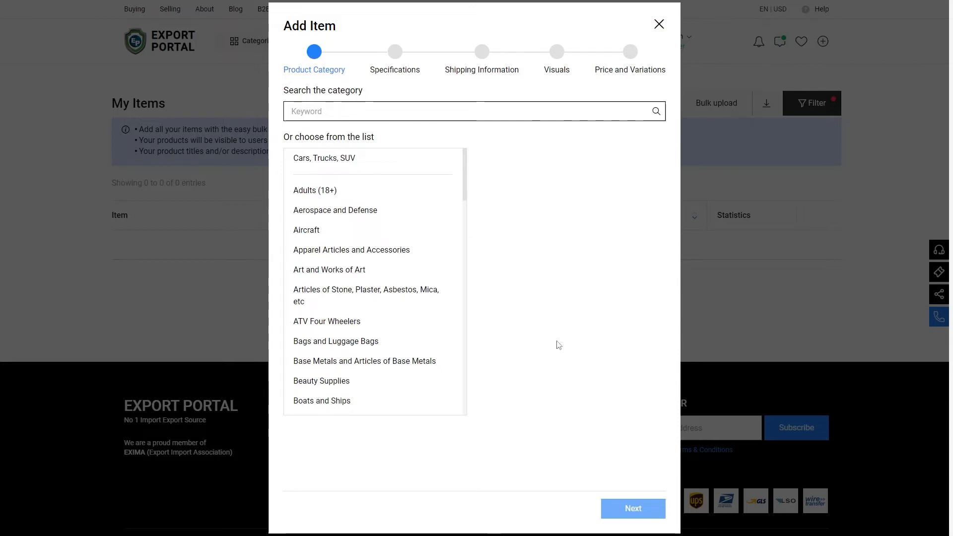
# Step: Choose the Hats & caps product category by searching for hat, and continue to Specifications
pyautogui.click(380, 295)
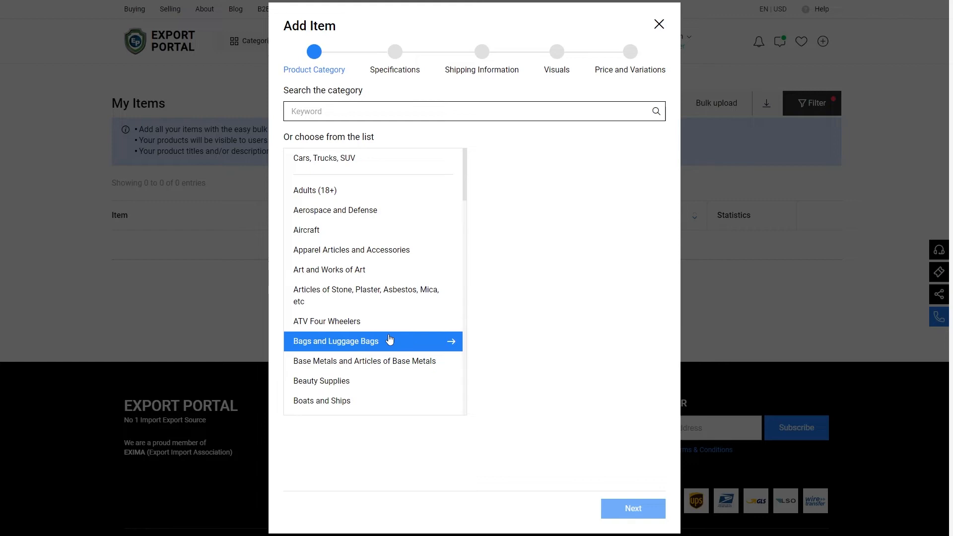
pyautogui.scroll(-6, 387, 340)
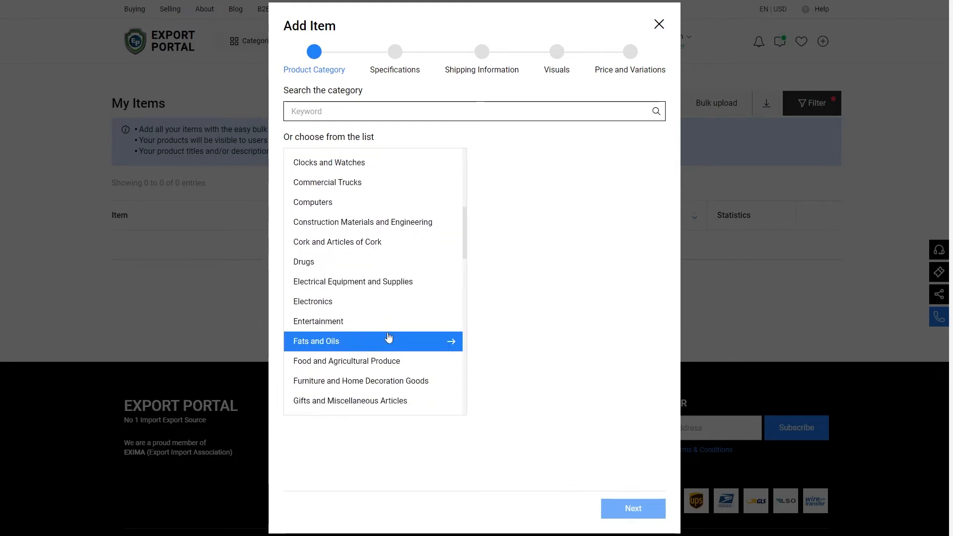
pyautogui.scroll(-2, 388, 337)
pyautogui.click(389, 341)
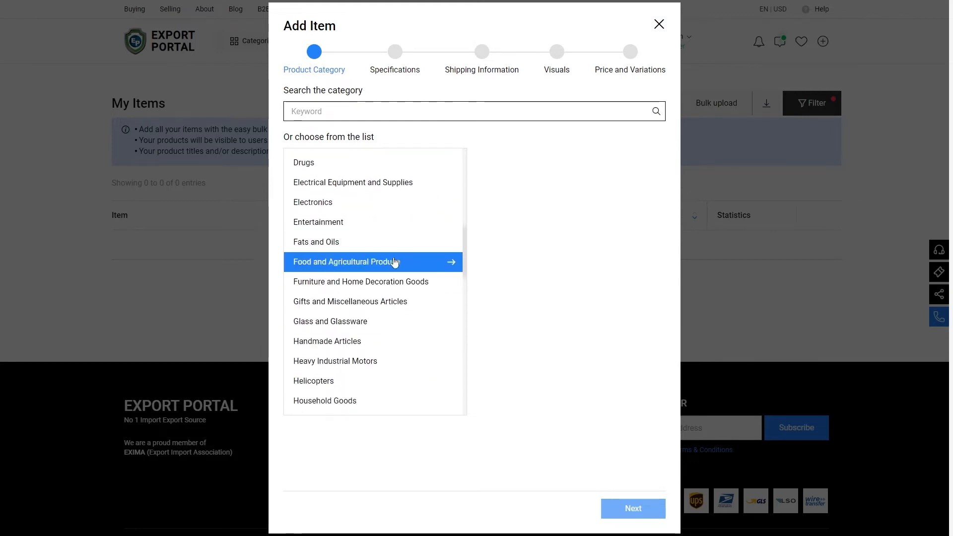
pyautogui.scroll(8, 393, 261)
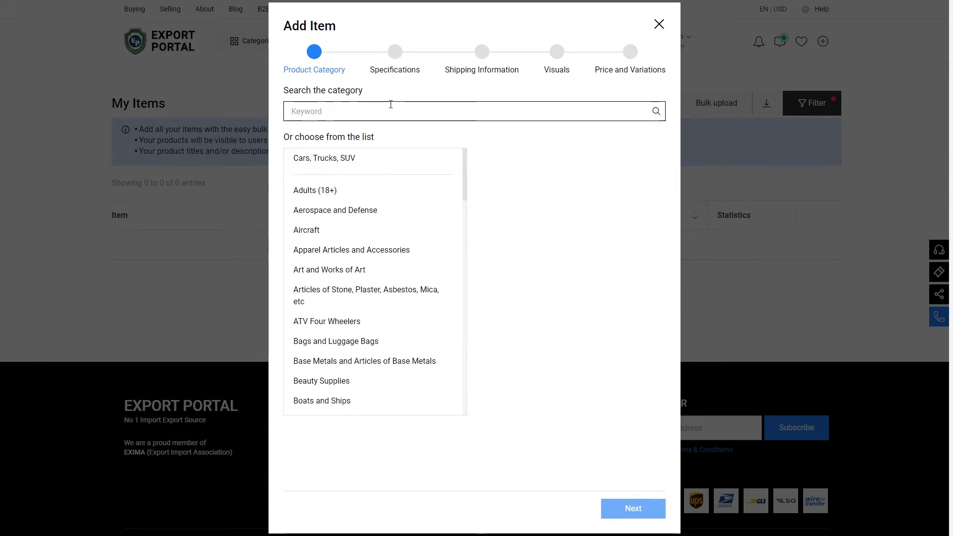
pyautogui.click(391, 104)
pyautogui.write('hat')
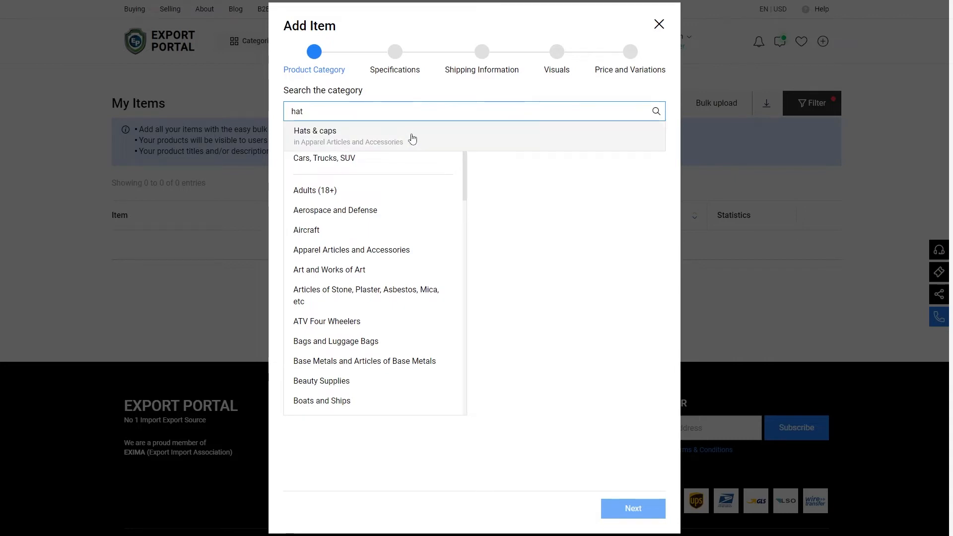
pyautogui.click(413, 138)
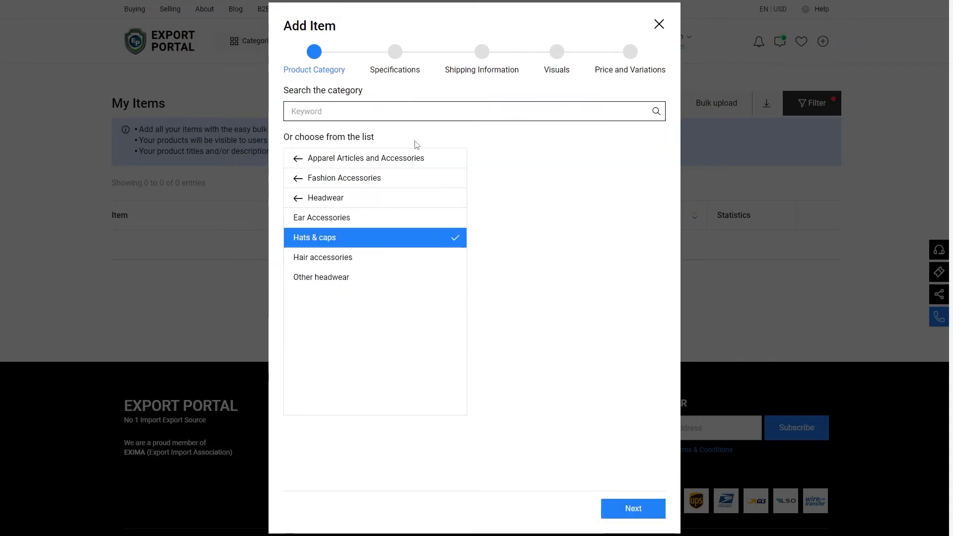
pyautogui.click(634, 509)
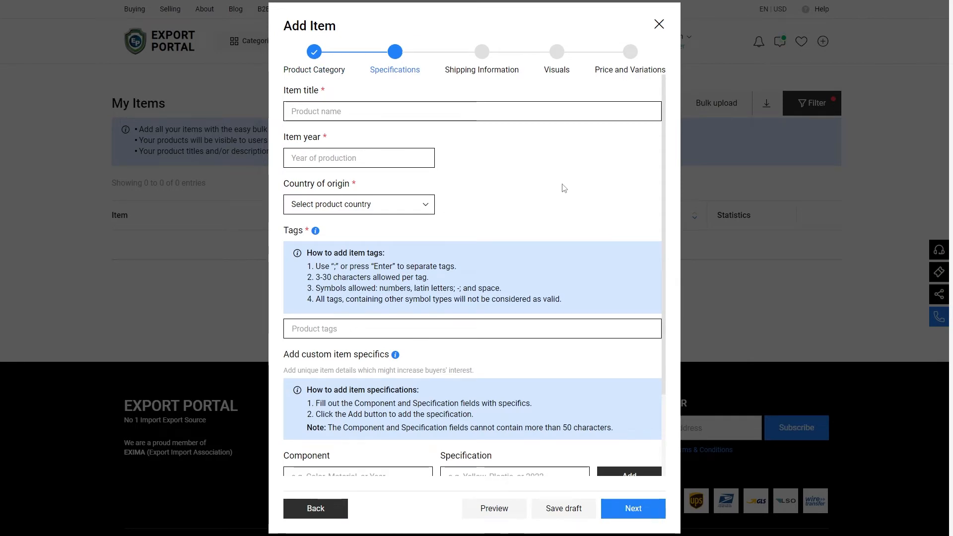
# Step: Enter the item title Women Sun Hat and the item year 2022
pyautogui.click(524, 111)
pyautogui.write('Women Sun')
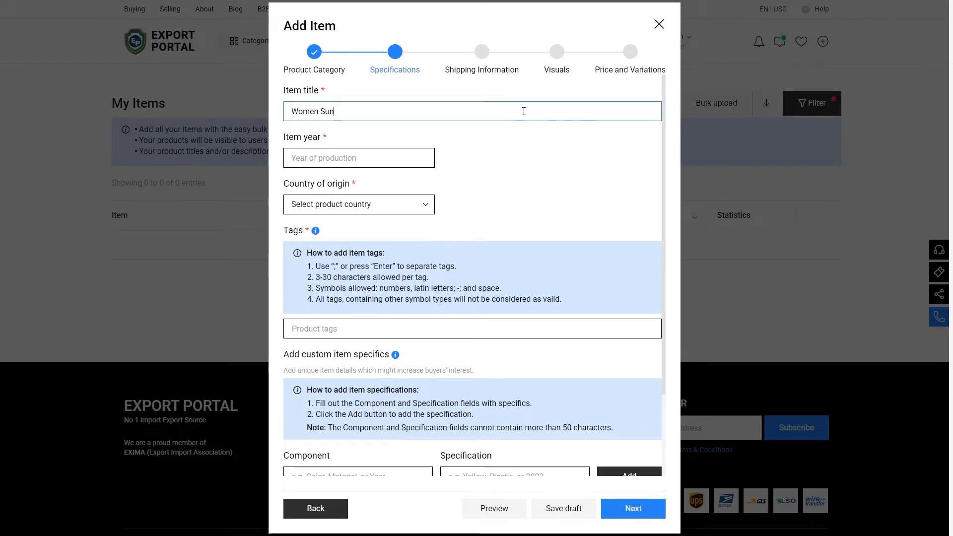
pyautogui.write(' Hat')
pyautogui.click(415, 157)
pyautogui.write('2022')
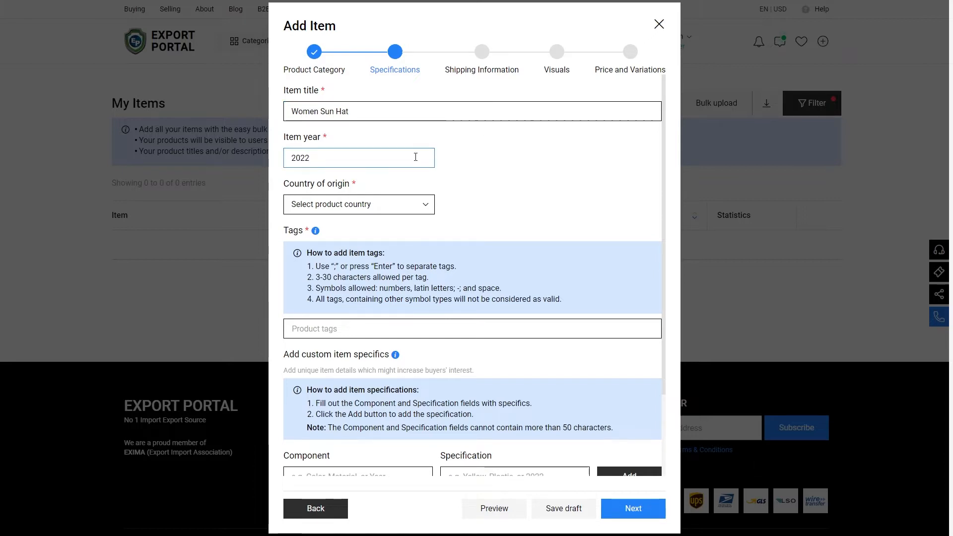
# Step: Set the country of origin to Germany
pyautogui.click(413, 206)
pyautogui.scroll(-15, 405, 296)
pyautogui.scroll(4, 403, 296)
pyautogui.click(402, 288)
# Step: Add the product tags #sunhat, #womensunhats and #beautifulsunhat
pyautogui.click(353, 322)
pyautogui.write('#sunhat')
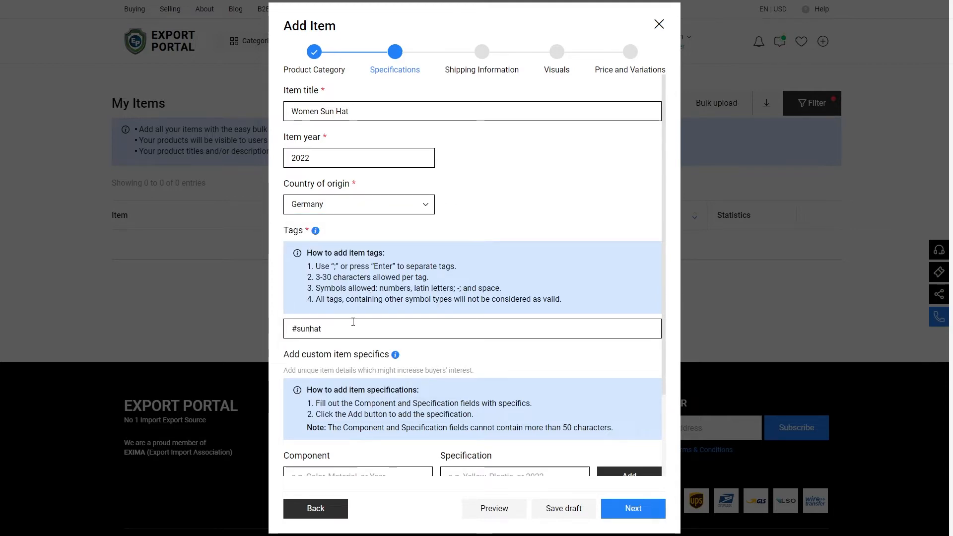
pyautogui.press('Return')
pyautogui.write('#womensu')
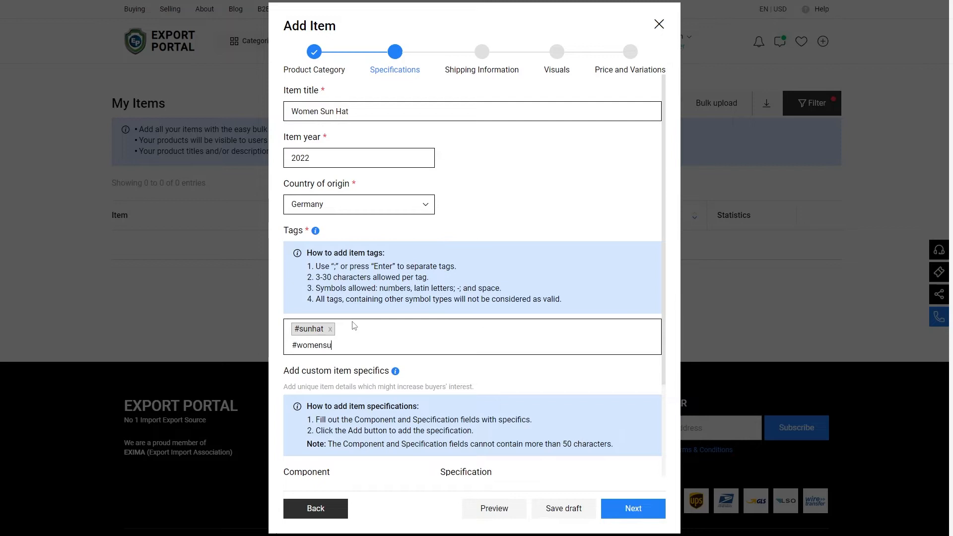
pyautogui.write('nhats')
pyautogui.press('Return')
pyautogui.write('#beaut')
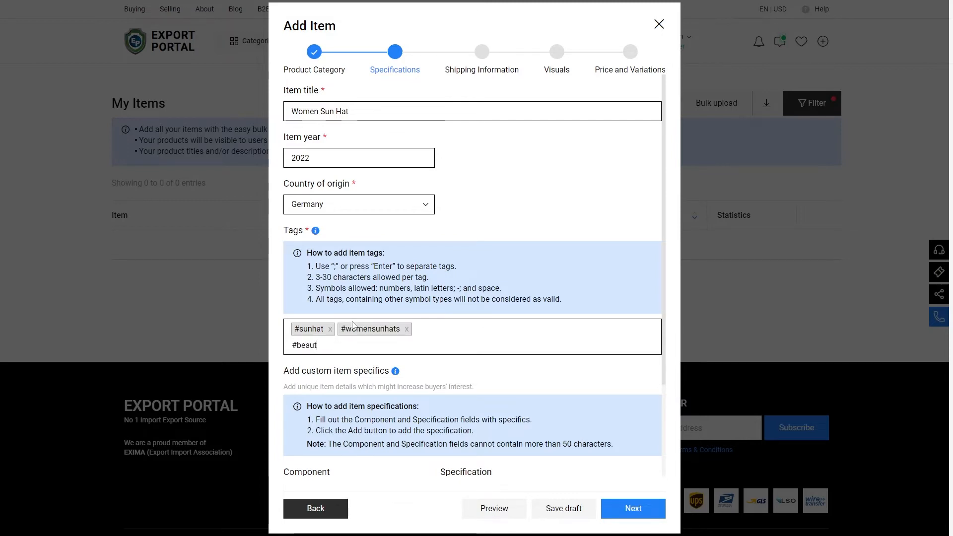
pyautogui.write('ifulsunhat')
pyautogui.press('Return')
# Step: Add a custom specific Color with the specification White, Black, Rose, Yellow, Purple
pyautogui.scroll(-1, 355, 325)
pyautogui.scroll(-2, 354, 326)
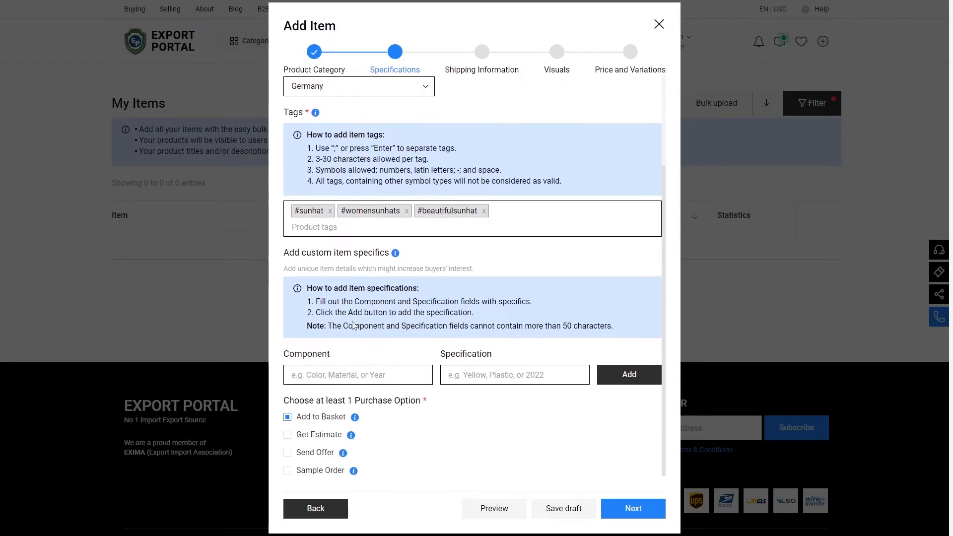
pyautogui.click(370, 372)
pyautogui.write('Color')
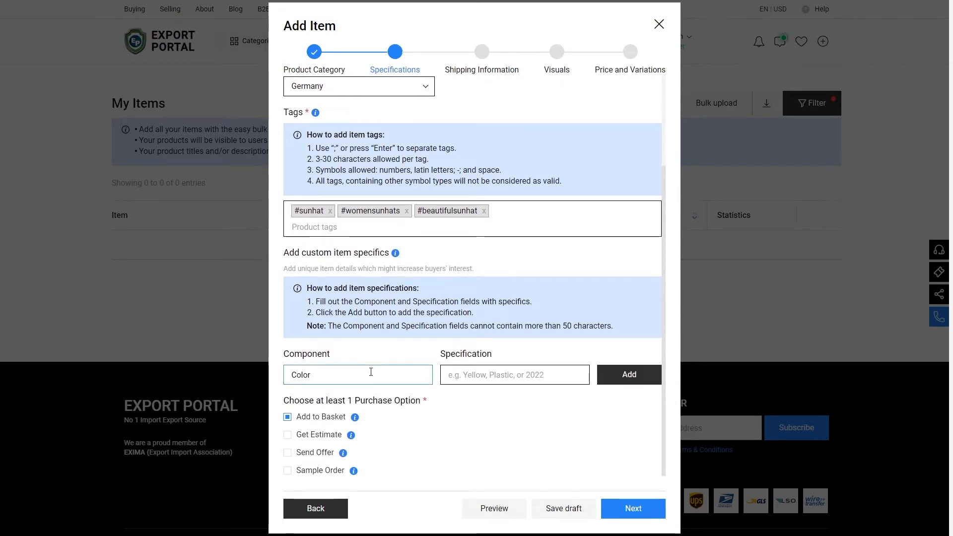
pyautogui.click(461, 374)
pyautogui.write('White, Black,')
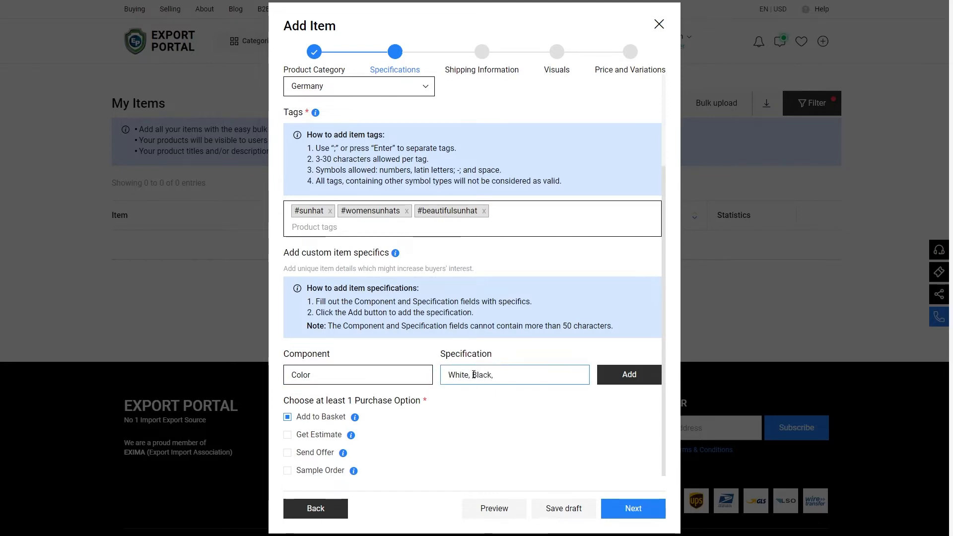
pyautogui.write(' Rose, Yellow, Purple')
pyautogui.click(623, 380)
# Step: Add a custom specific Material with the specification Cotton, Polyester
pyautogui.click(357, 376)
pyautogui.write('Material')
pyautogui.click(484, 379)
pyautogui.write('Cotton, Polyester')
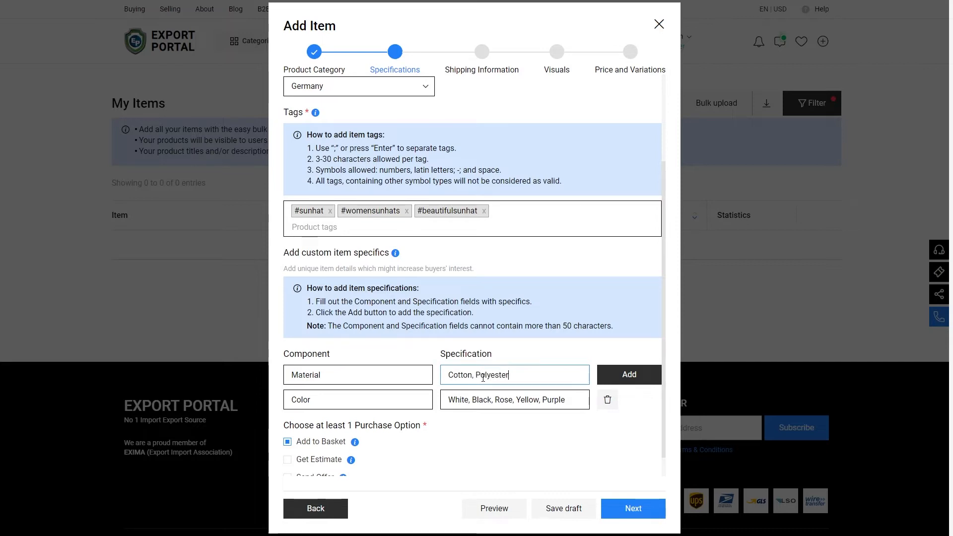
pyautogui.click(630, 375)
# Step: Add a custom specific Year with the specification 2022
pyautogui.click(366, 370)
pyautogui.write('Yea')
pyautogui.click(473, 372)
pyautogui.write('2')
pyautogui.click(629, 375)
# Step: Enable the Get Estimate purchase option and continue to Shipping Information
pyautogui.scroll(-2, 638, 383)
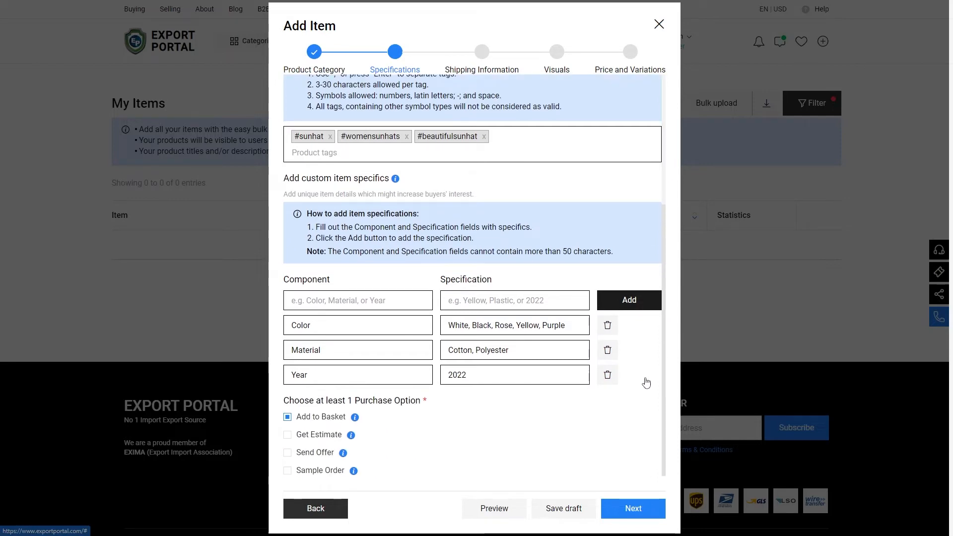
pyautogui.click(289, 439)
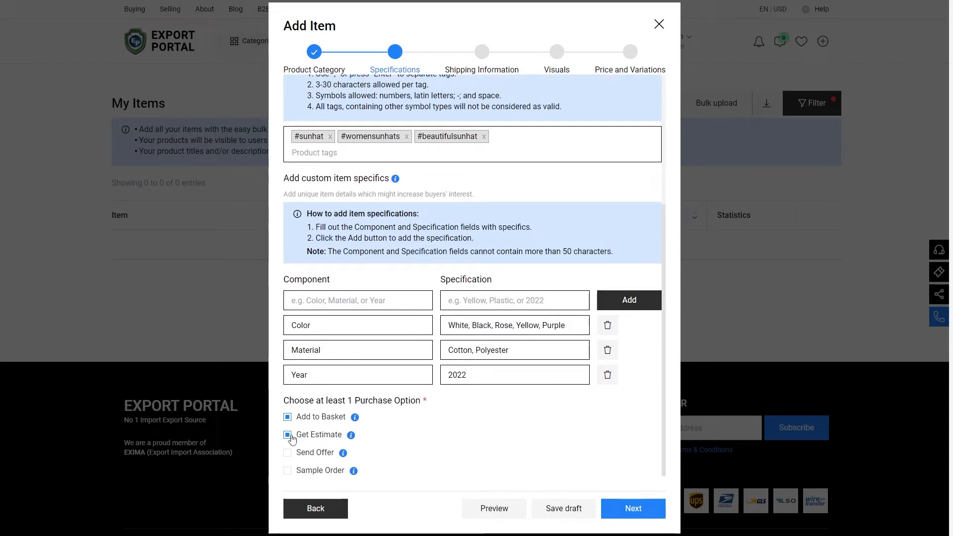
pyautogui.click(611, 507)
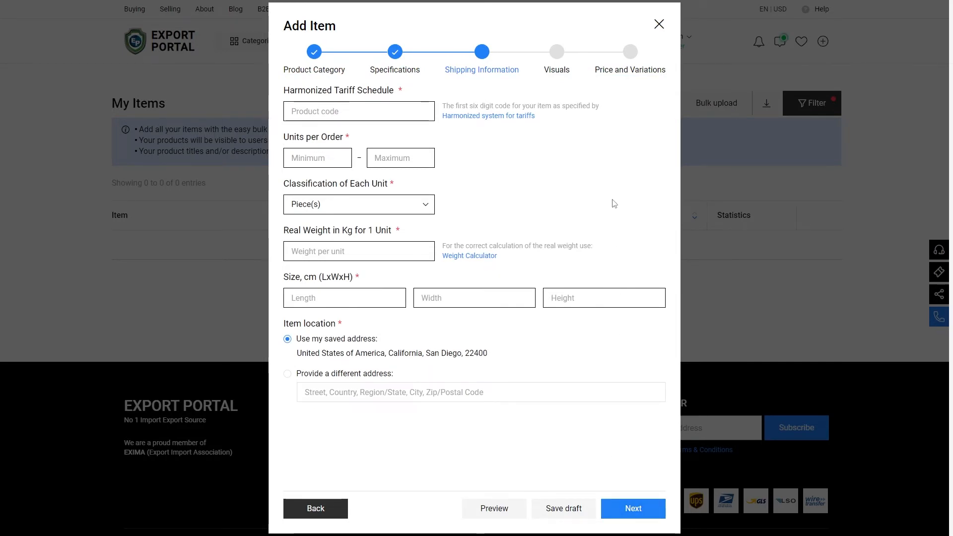
pyautogui.click(389, 112)
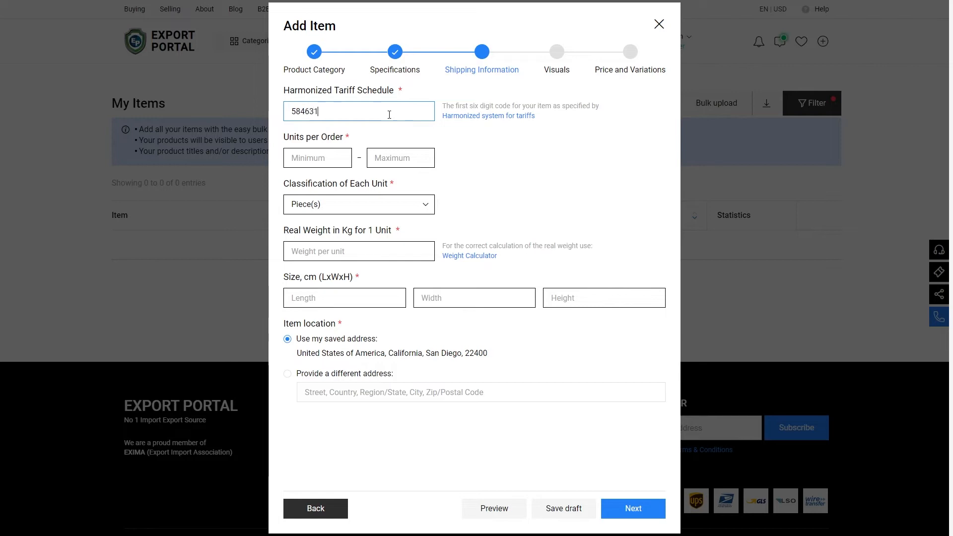
pyautogui.click(325, 154)
pyautogui.write('1')
pyautogui.click(382, 158)
pyautogui.write('50000')
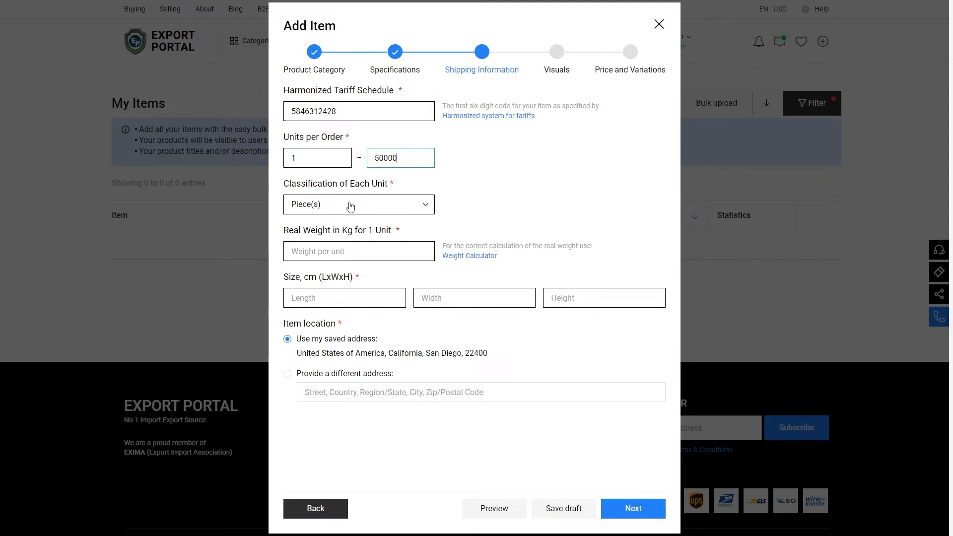
# Step: Set the classification of each unit to Unit
pyautogui.click(411, 205)
pyautogui.scroll(-5, 352, 245)
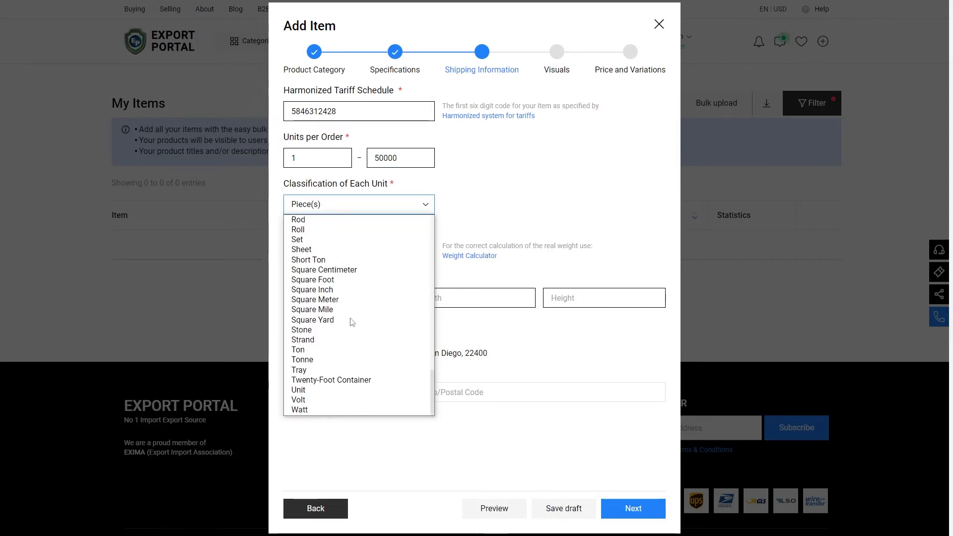
pyautogui.click(350, 390)
# Step: Enter a weight of 0.1 kg and size 30 × 30 × 15 cm, then continue to Visuals
pyautogui.click(352, 252)
pyautogui.write('0.1')
pyautogui.click(339, 293)
pyautogui.write('30')
pyautogui.click(448, 298)
pyautogui.write('3')
pyautogui.click(575, 296)
pyautogui.write('15')
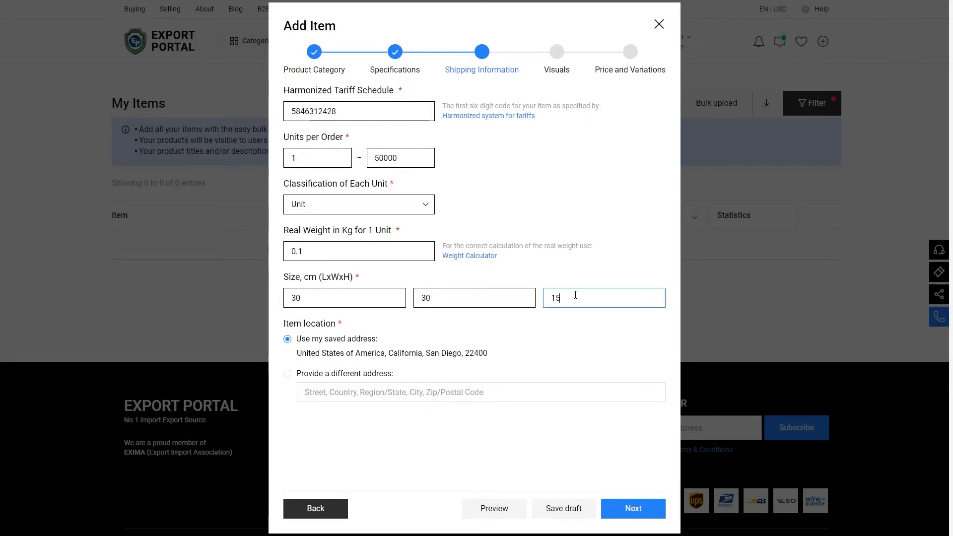
pyautogui.click(629, 507)
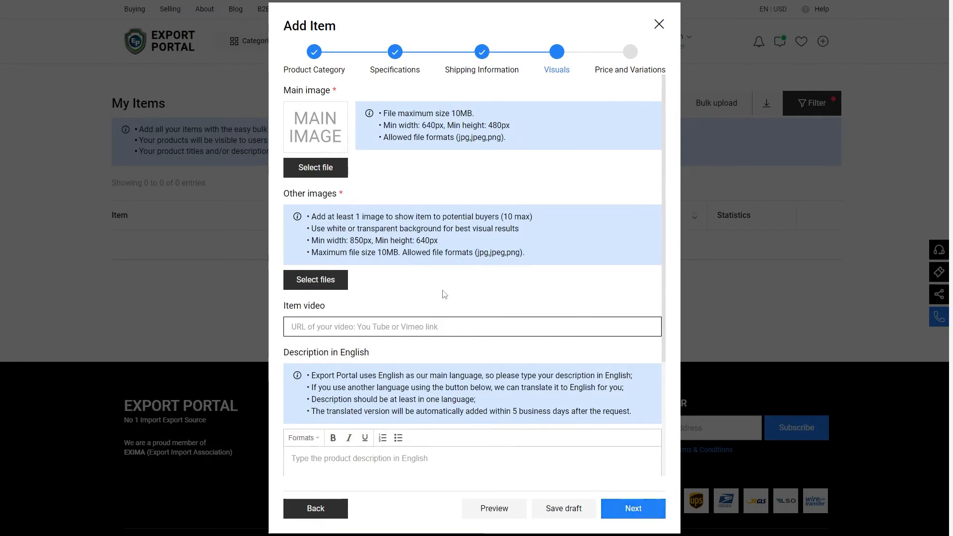
# Step: Upload Photo 1 from Downloads and set it as the main image
pyautogui.click(333, 166)
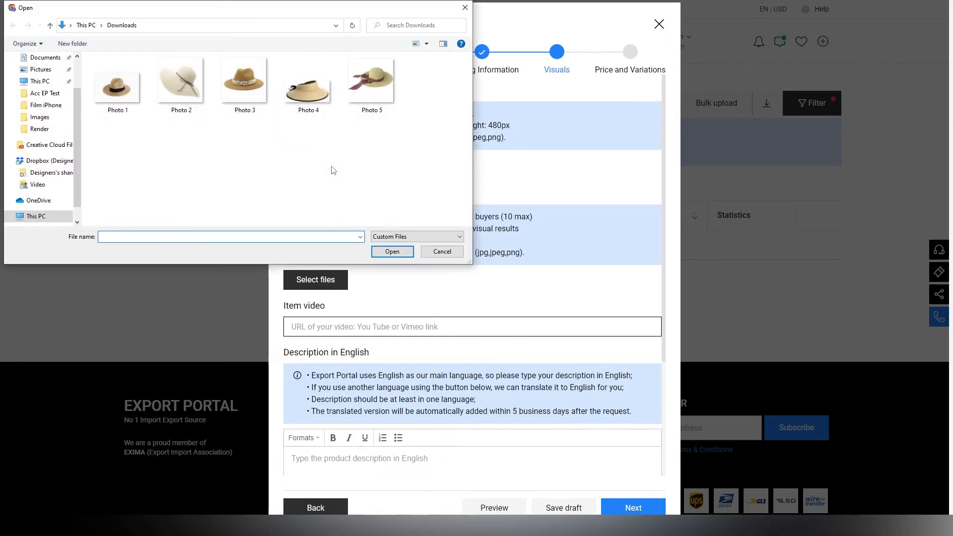
pyautogui.click(120, 107)
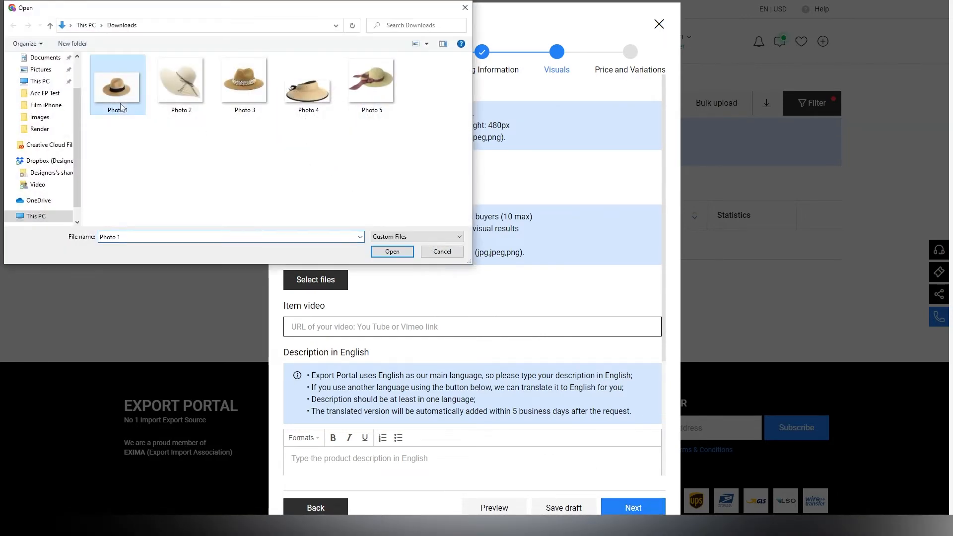
pyautogui.click(407, 254)
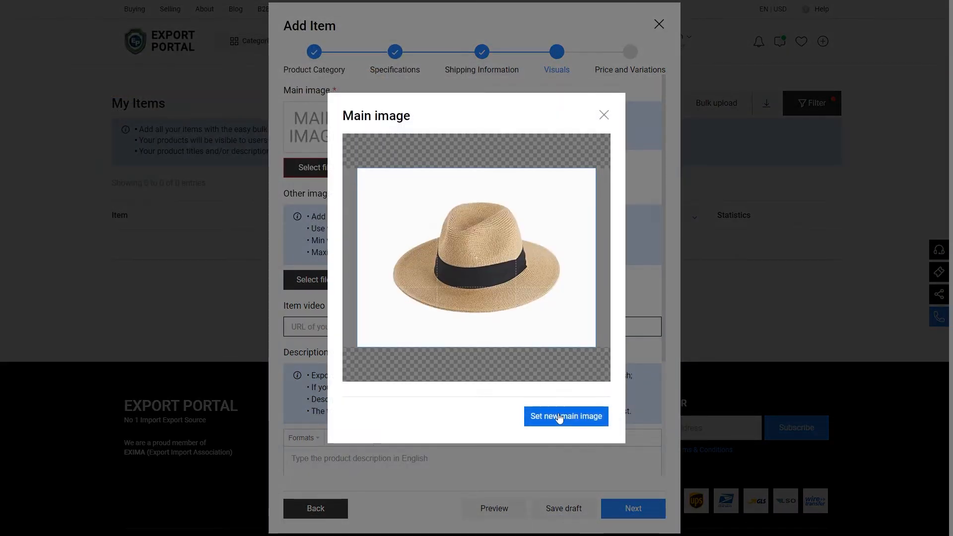
pyautogui.click(559, 416)
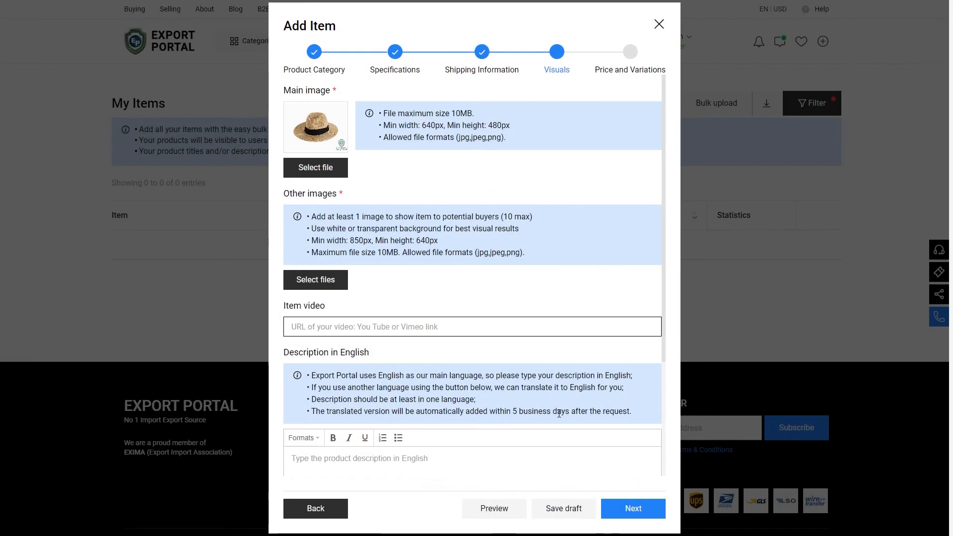
# Step: Upload Photo 2 and Photo 3 from Downloads as other images
pyautogui.click(325, 281)
pyautogui.click(188, 106)
pyautogui.click(392, 252)
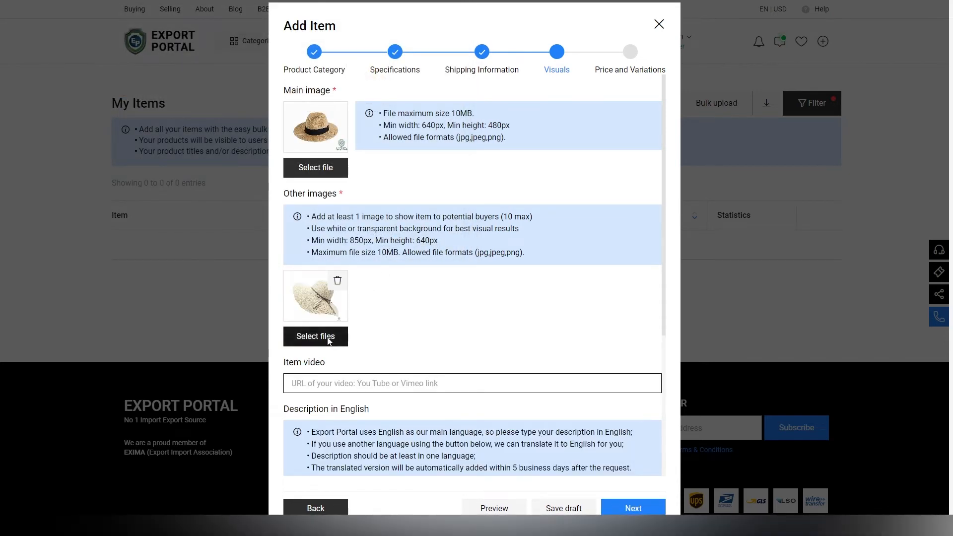
pyautogui.click(326, 336)
pyautogui.click(245, 100)
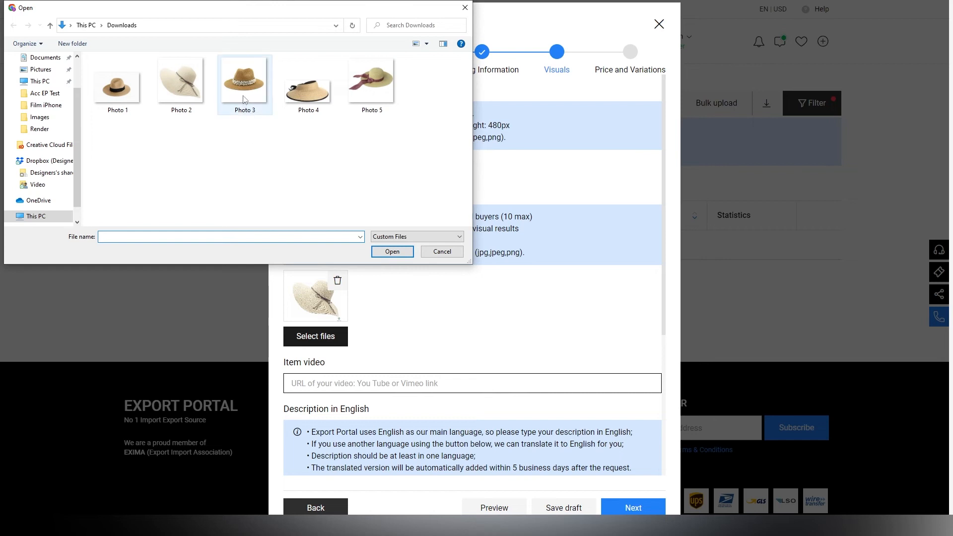
pyautogui.click(392, 251)
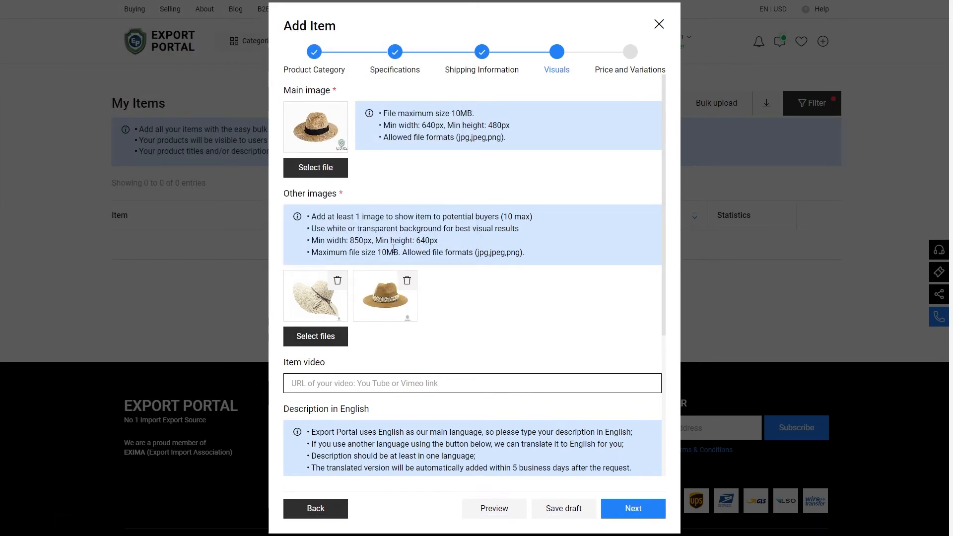
# Step: Upload Photo 4 and Photo 5 from Downloads as additional other images
pyautogui.click(342, 333)
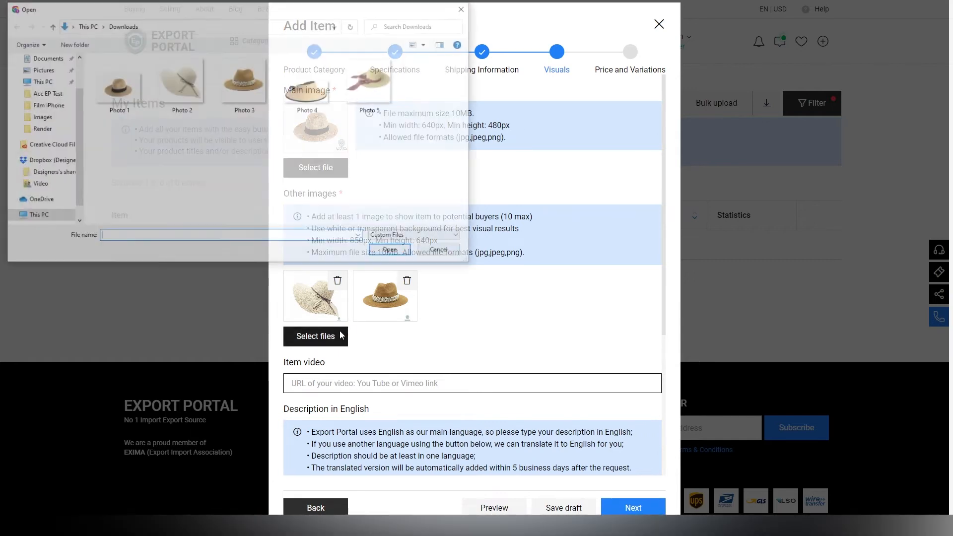
pyautogui.click(314, 111)
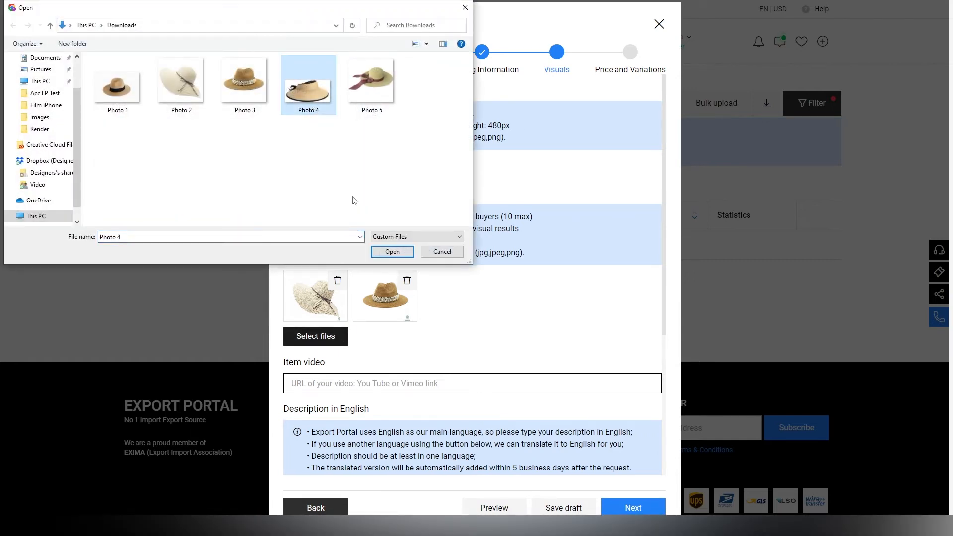
pyautogui.click(392, 252)
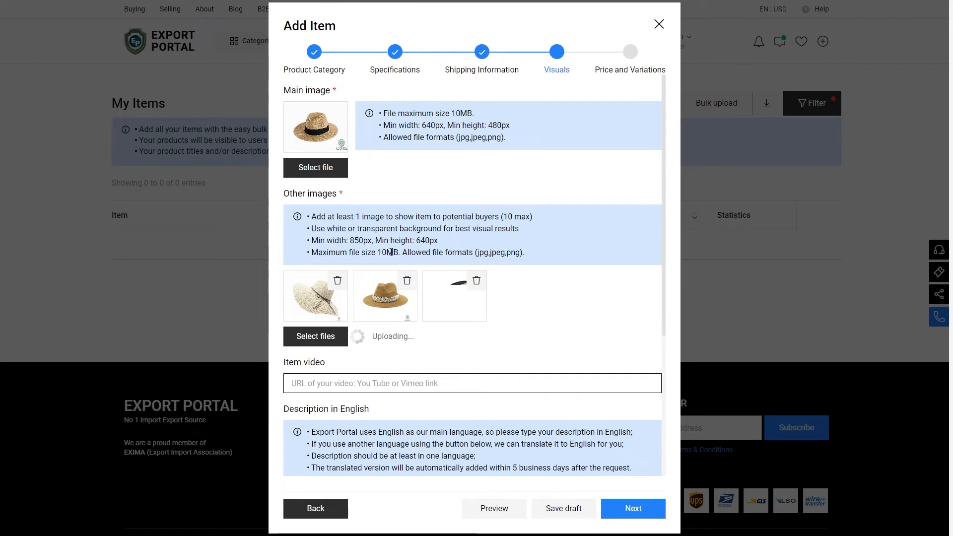
pyautogui.click(315, 337)
pyautogui.click(387, 89)
pyautogui.click(393, 252)
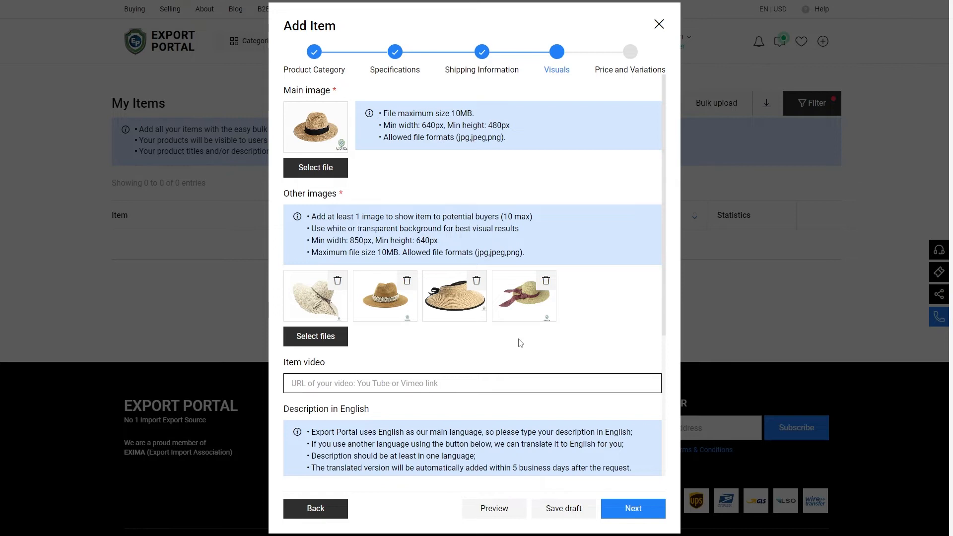
# Step: Start the English description with the paragraph beginning "Sun protection! The sun hat can be worn for everyday use"
pyautogui.scroll(-4, 520, 343)
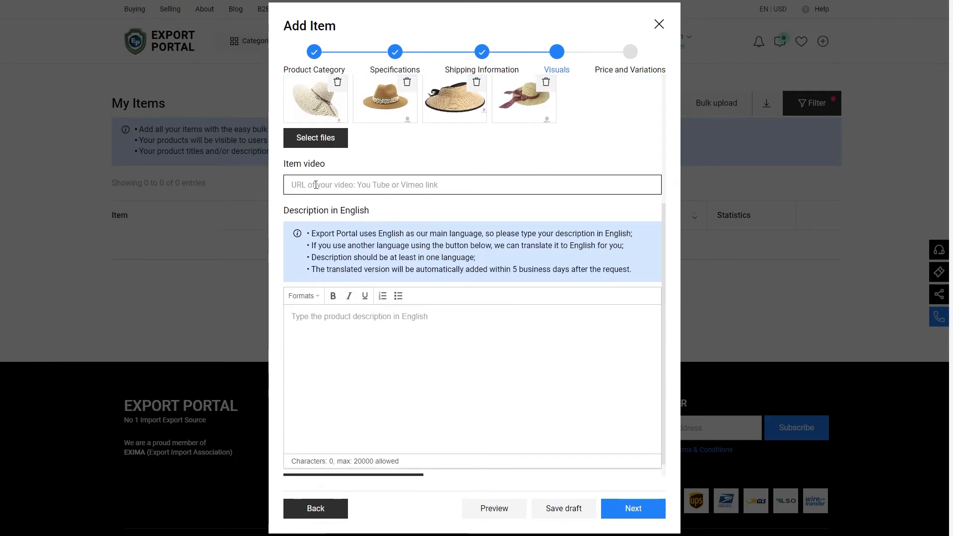
pyautogui.scroll(-1, 448, 322)
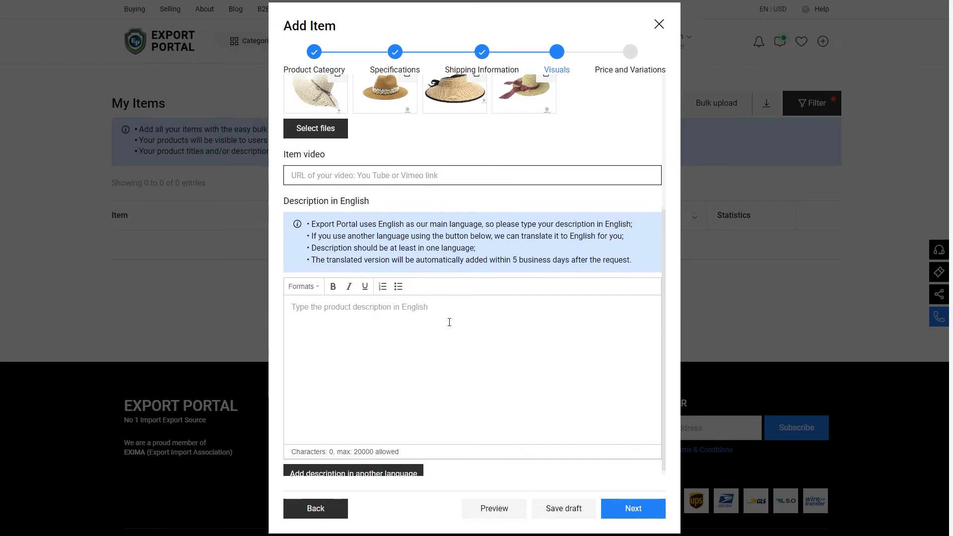
pyautogui.click(449, 322)
pyautogui.write('S')
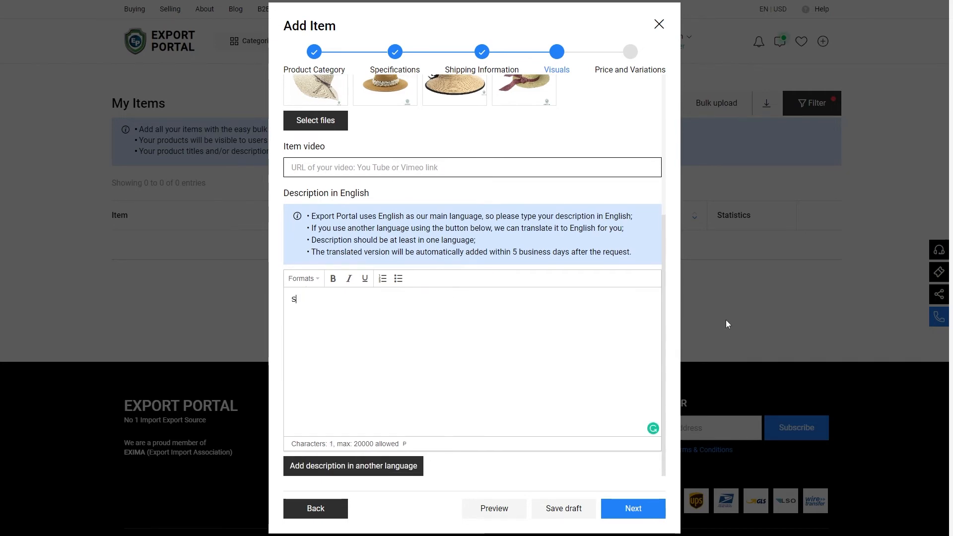
pyautogui.write("un protection! The sun hat can be worn for everyday use and give perfect sun protection. The brim is moderately wide shield the sun's rays from all directions.")
pyautogui.press('Return')
# Step: Add the description paragraph beginning "High-quality material! We make women's hats using quality, skin-friendly, and soft fabrics"
pyautogui.write("High-quality material! We make women's hats using qua")
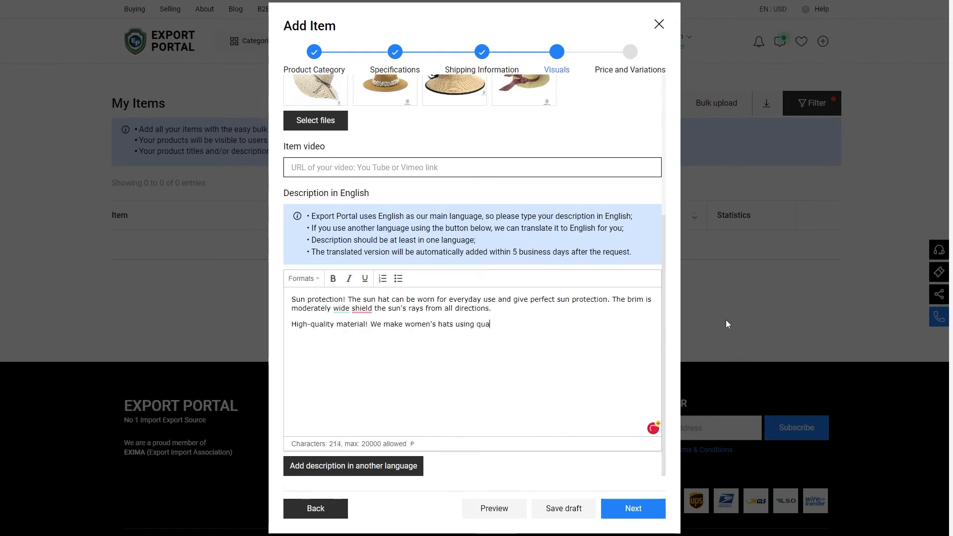
pyautogui.write('lity, skin-friendly, and soft fabrics')
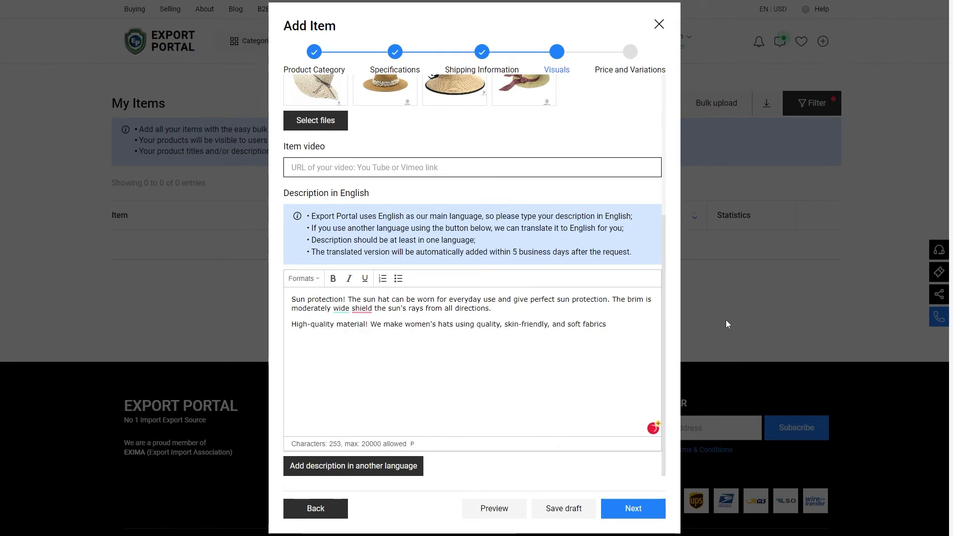
pyautogui.write(' that are not easily deformed. ')
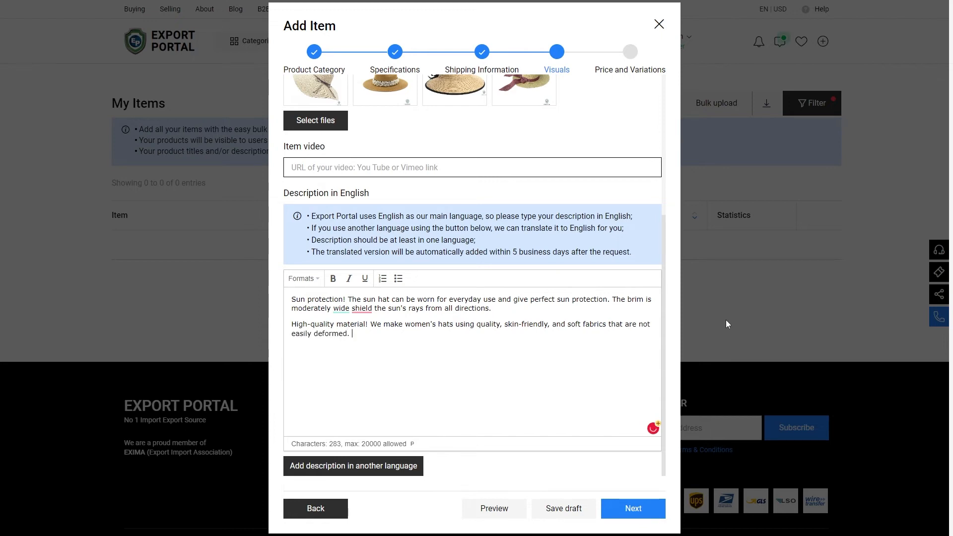
pyautogui.write('Let our leisure hats be lightweigh')
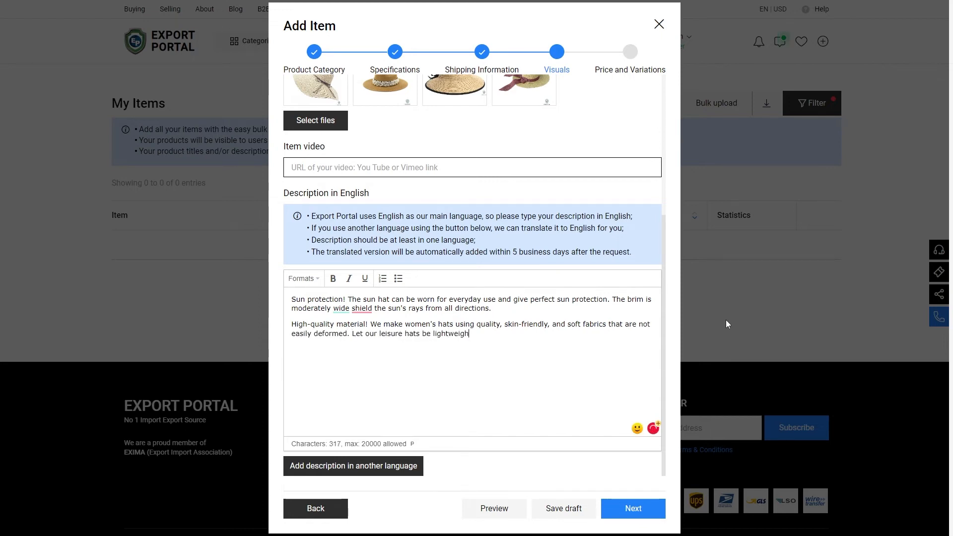
pyautogui.write('t and breathable, the children will not feel')
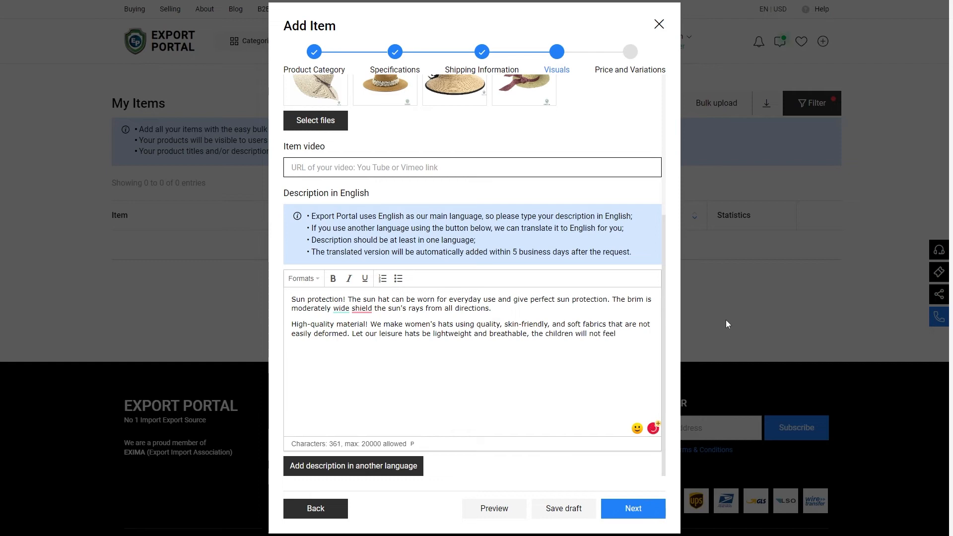
pyautogui.write(' stressed when wearing them.')
pyautogui.press('Return')
# Step: Add the description paragraph "Design that grows with your child." about the fully adjustable headband
pyautogui.write('Design that gr')
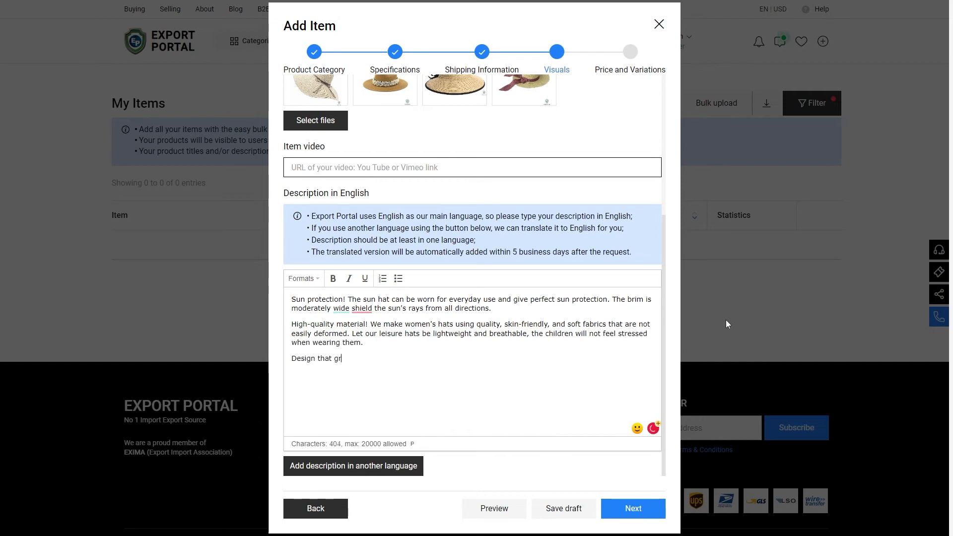
pyautogui.write('ows with your child. The fully adjustable')
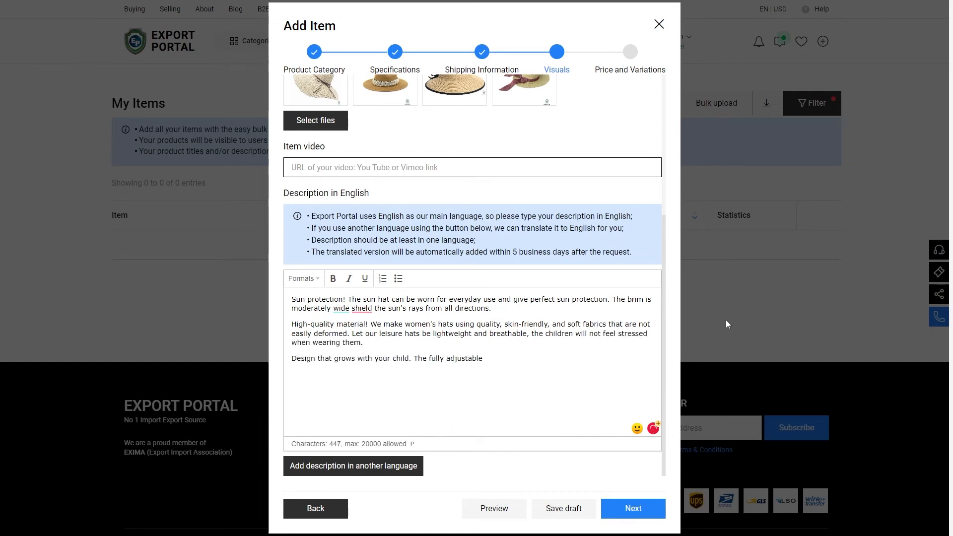
pyautogui.write(' headband allows you to adjust the size, so you can use the same sun hat for several seasons.')
pyautogui.press('Return')
# Step: Add the "Foldable and breathable!" and "More uses!" paragraphs to the description, then continue to Price and Variations
pyautogui.write('Foldable and breathable! Soft fabric ensures that you feel breathable and cool when wearing a sun hat. Our outdoor hats are foldable; you can easily take them anywhere.')
pyautogui.press('Return')
pyautogui.write('More uses! Perfect beautiful hat women. Great sun hat for daily use, outdoor, camping, travel, excursion, beach, everyday life, leisure, holiday, baseball, beach, cycling, golf, etc.')
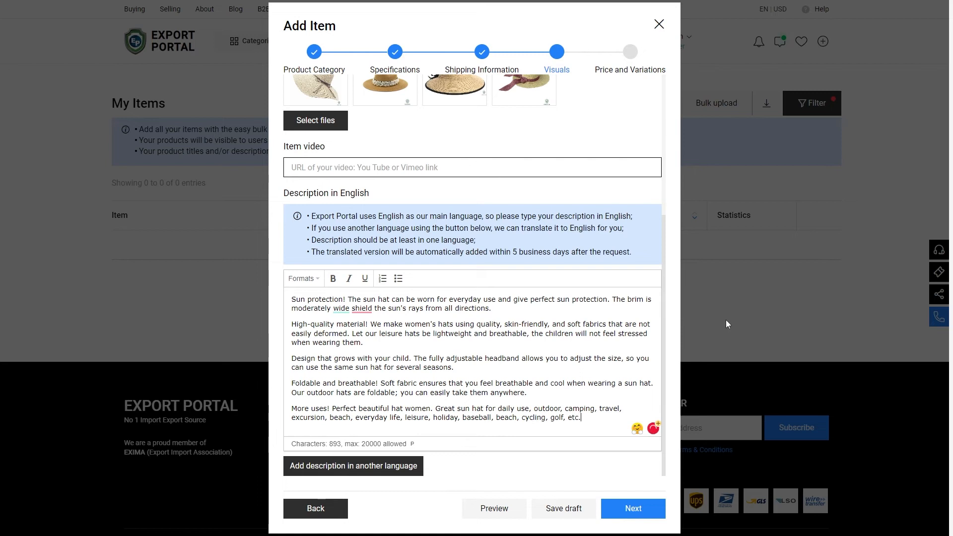
pyautogui.click(633, 509)
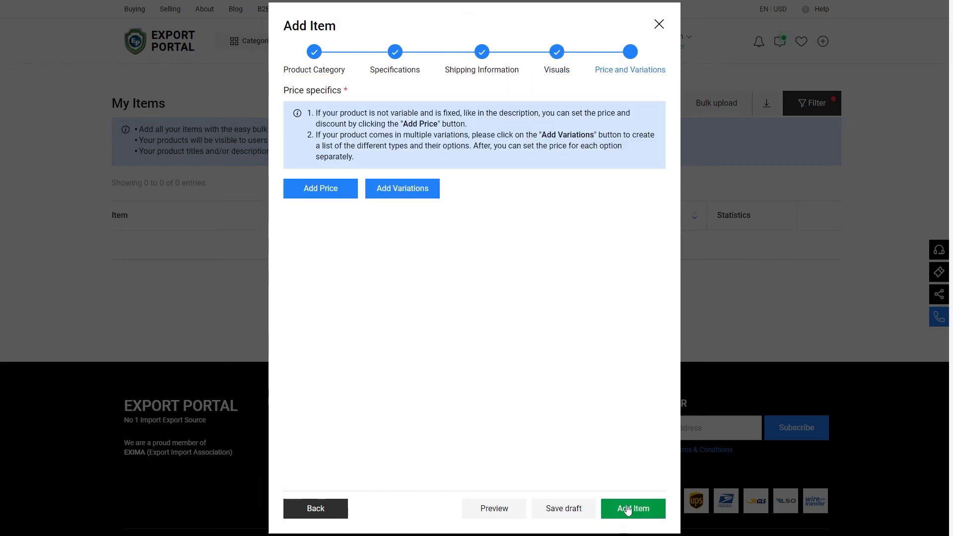
# Step: Try a fixed price of 15 USD, discount price 12 USD, stock 100000 and out-of-stock 50, then change the pricing mode
pyautogui.click(328, 133)
pyautogui.write('15')
pyautogui.click(472, 132)
pyautogui.write('12')
pyautogui.click(364, 185)
pyautogui.write('100000')
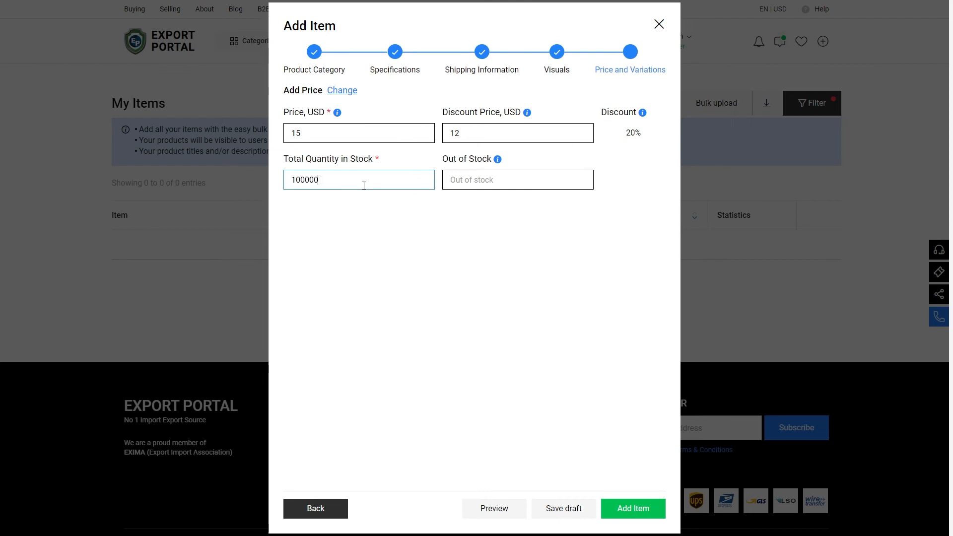
pyautogui.click(474, 180)
pyautogui.write('50')
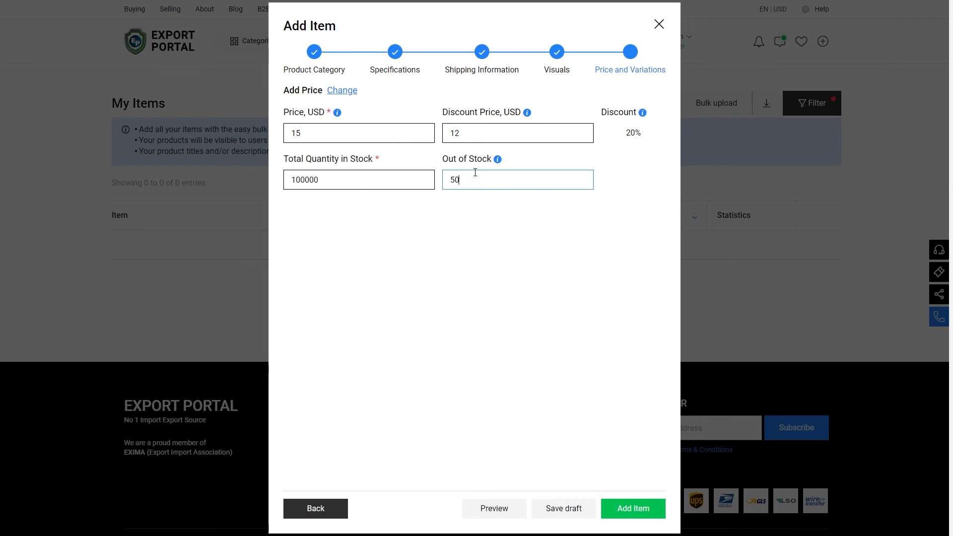
pyautogui.click(348, 91)
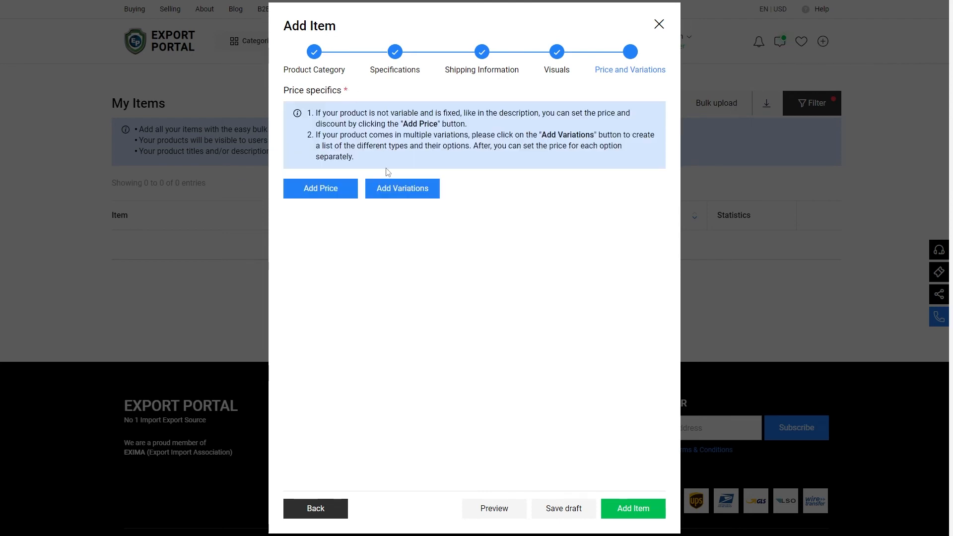
# Step: Add a Color variation with the options White, Black and Yellow
pyautogui.click(402, 188)
pyautogui.click(358, 243)
pyautogui.write('Color')
pyautogui.click(458, 243)
pyautogui.write('W')
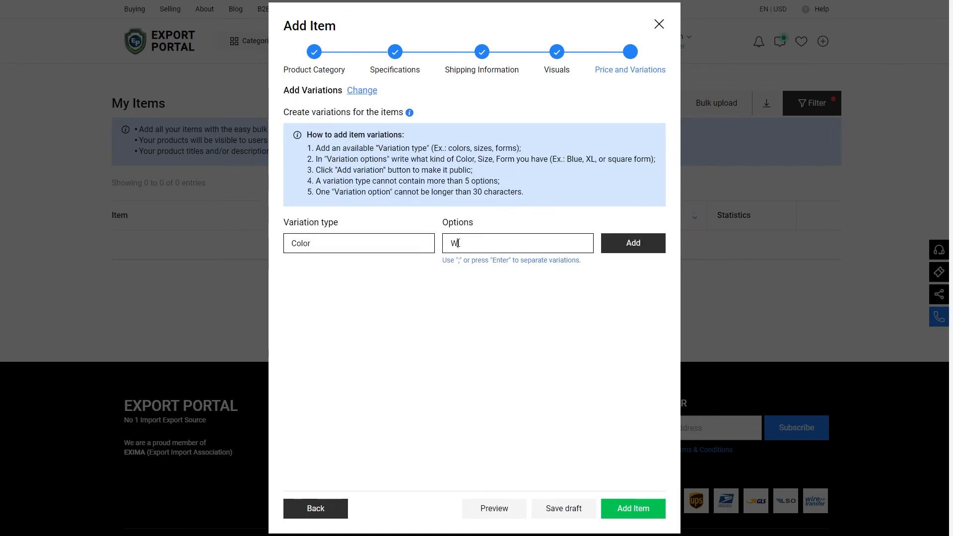
pyautogui.write('hite')
pyautogui.press('Return')
pyautogui.write('Black')
pyautogui.press('Return')
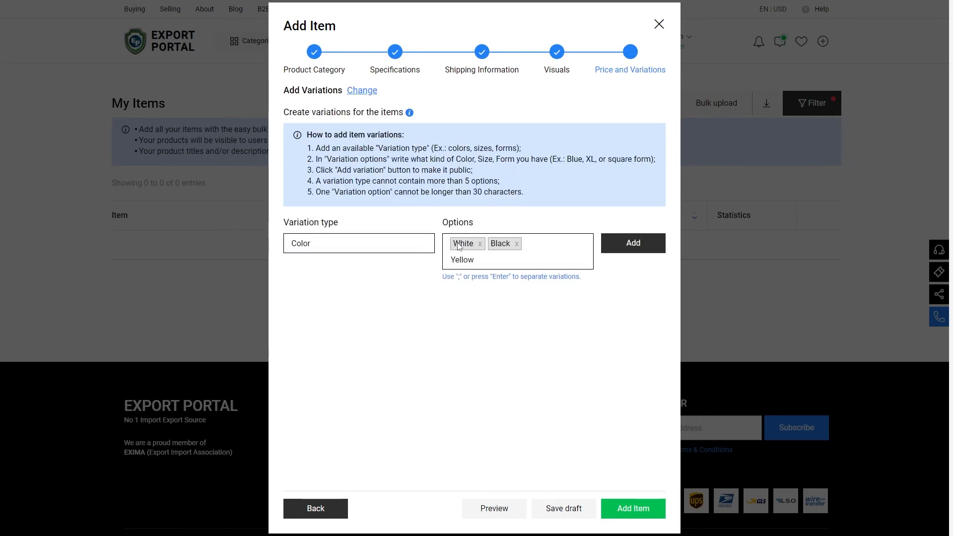
pyautogui.click(633, 243)
# Step: Add a Material variation with the options Cotton and Polyester
pyautogui.click(474, 253)
pyautogui.write('Cotton')
pyautogui.press('Return')
pyautogui.write('Polyester')
pyautogui.press('Return')
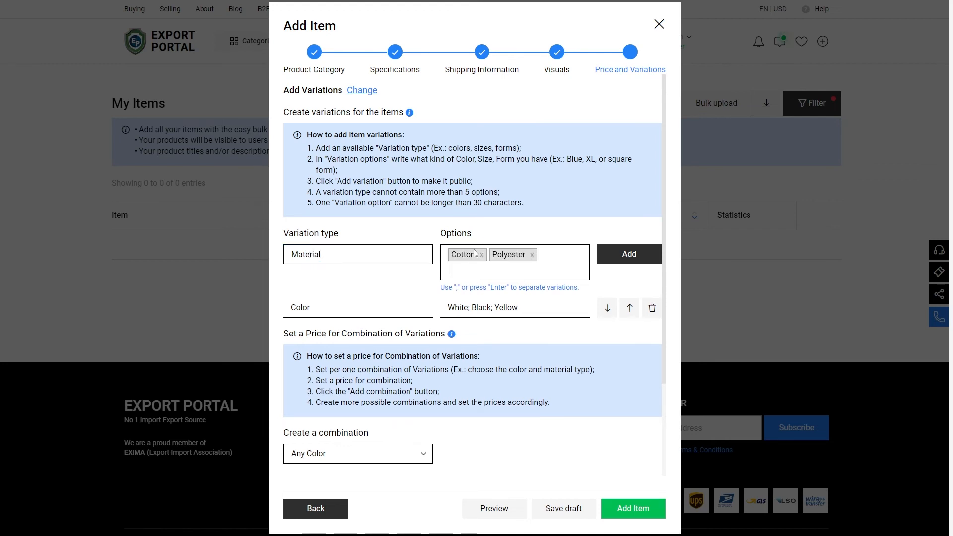
pyautogui.click(624, 257)
# Step: Create a White and Cotton combination and choose the straw visor image for it
pyautogui.scroll(-3, 624, 257)
pyautogui.click(351, 331)
pyautogui.click(338, 359)
pyautogui.click(469, 334)
pyautogui.click(467, 360)
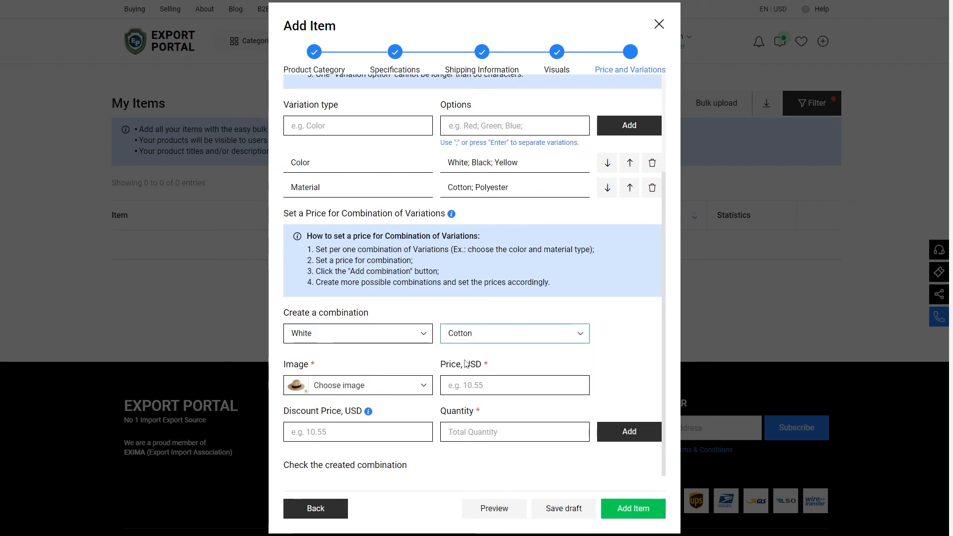
pyautogui.click(390, 392)
pyautogui.click(386, 308)
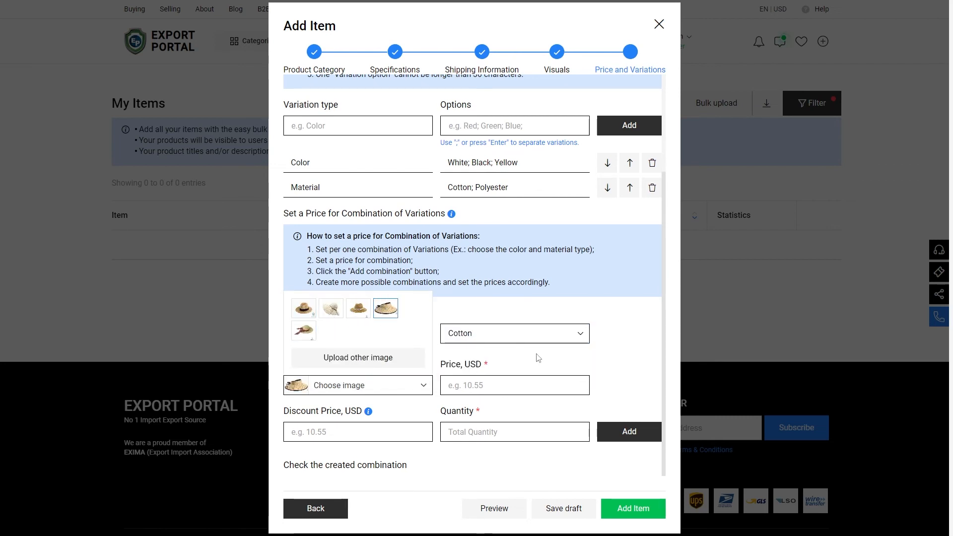
# Step: Set the combination's price to 15 USD, discount price 12 USD and quantity 1, then add it
pyautogui.click(503, 385)
pyautogui.write('15')
pyautogui.click(365, 431)
pyautogui.write('12')
pyautogui.click(463, 431)
pyautogui.write('1')
pyautogui.click(633, 438)
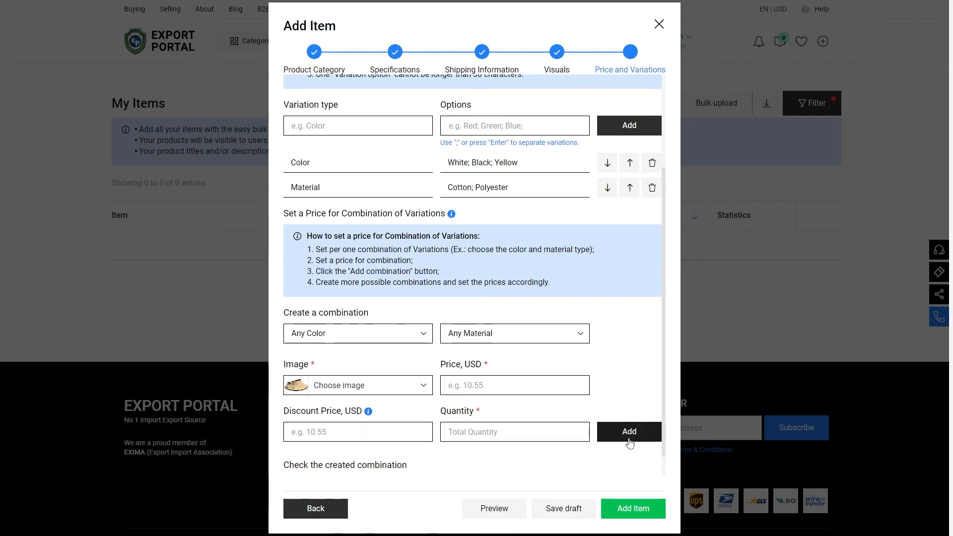
# Step: Submit the new item, acknowledge the success notice and return to the portal's home page
pyautogui.click(633, 509)
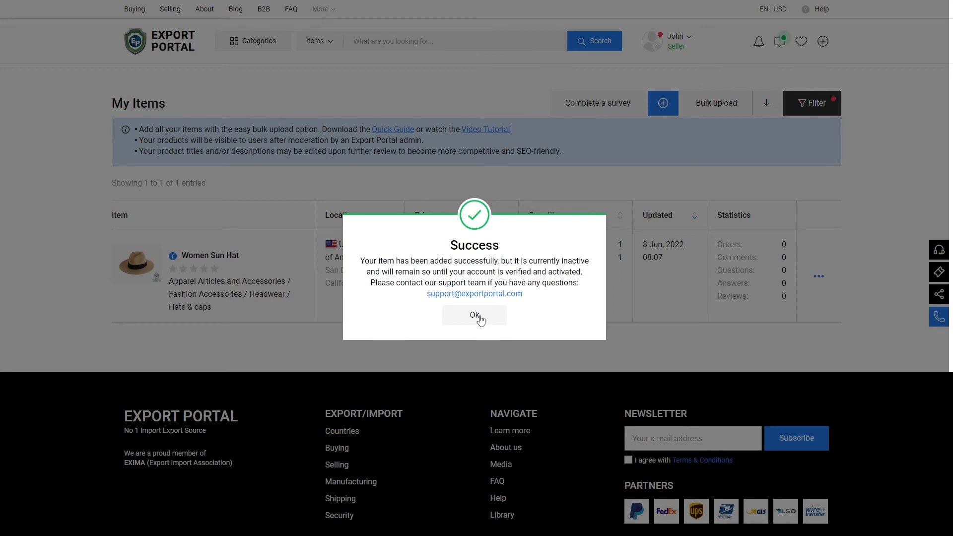
pyautogui.click(479, 319)
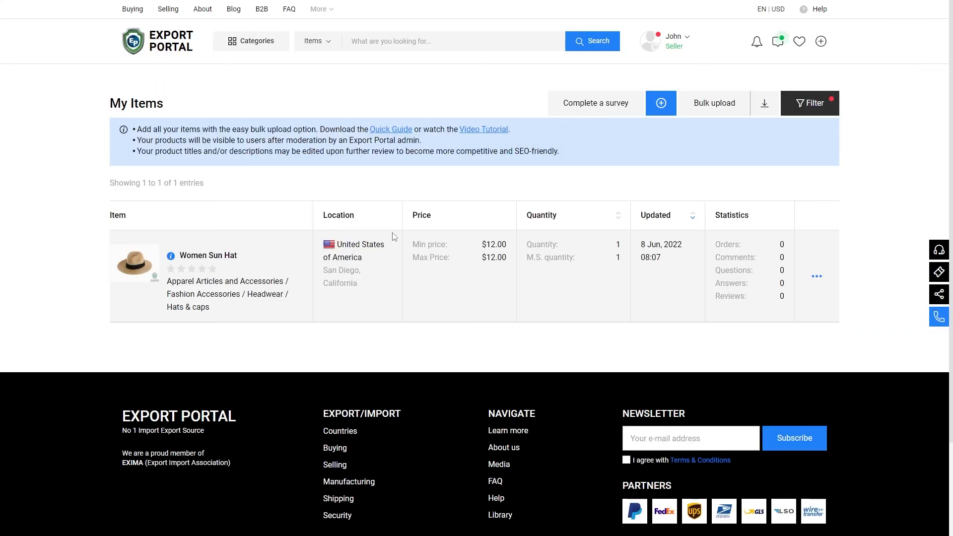
pyautogui.click(185, 46)
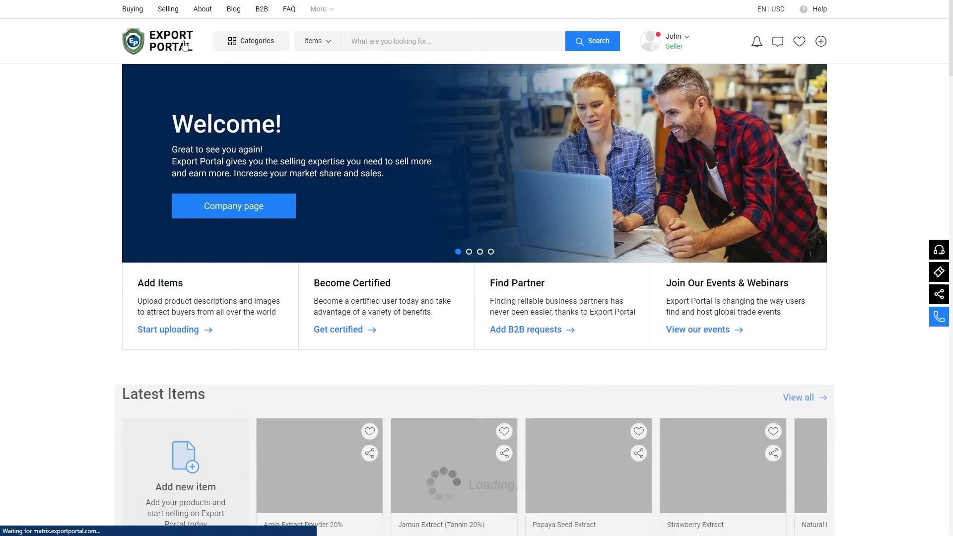